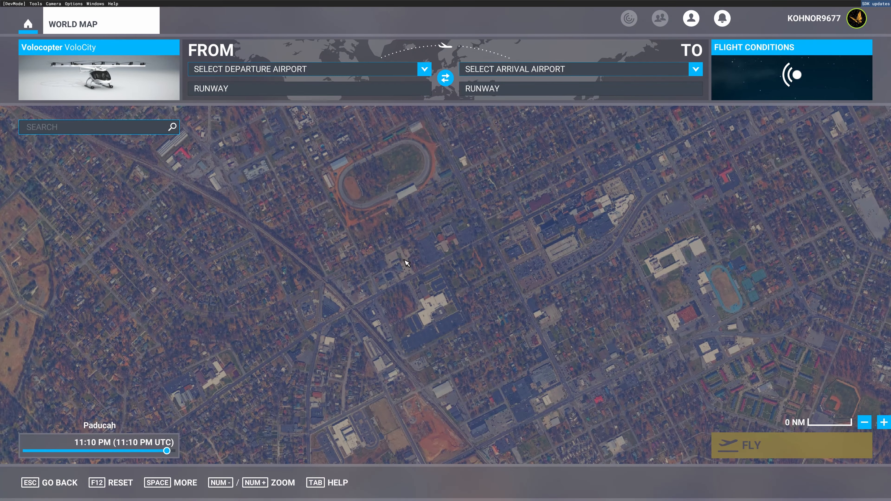
# Step: Set a custom departure on the grassy field beside the school and blue running track in Paducah
pyautogui.moveTo(406, 261); pyautogui.dragTo(338, 204)
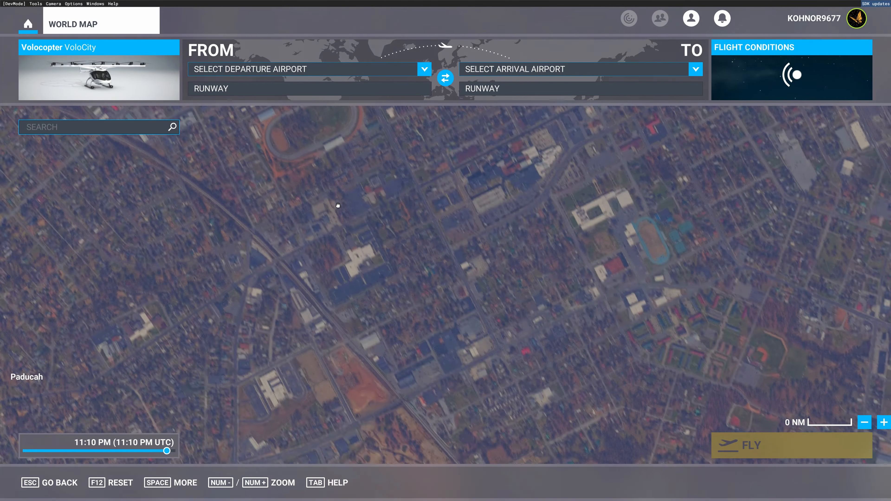
pyautogui.moveTo(544, 329); pyautogui.dragTo(402, 315)
pyautogui.moveTo(481, 306); pyautogui.dragTo(457, 360)
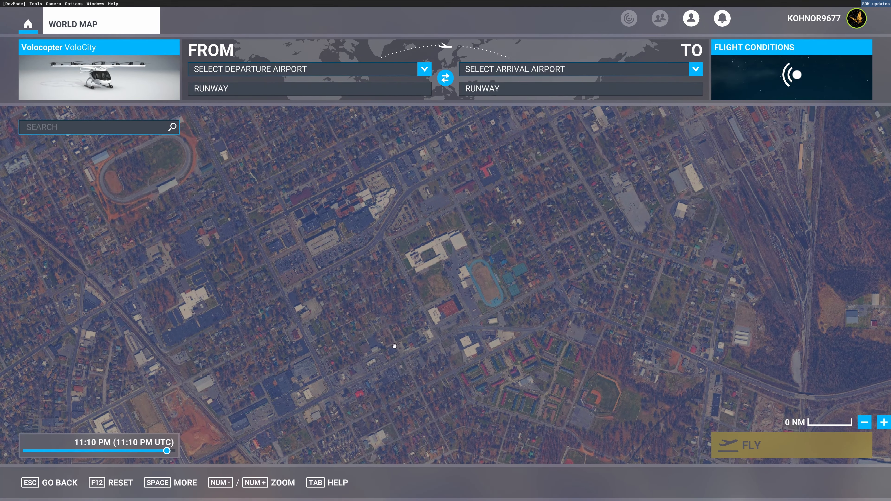
pyautogui.moveTo(411, 321); pyautogui.dragTo(415, 312)
pyautogui.scroll(3, 416, 316)
pyautogui.click(476, 224)
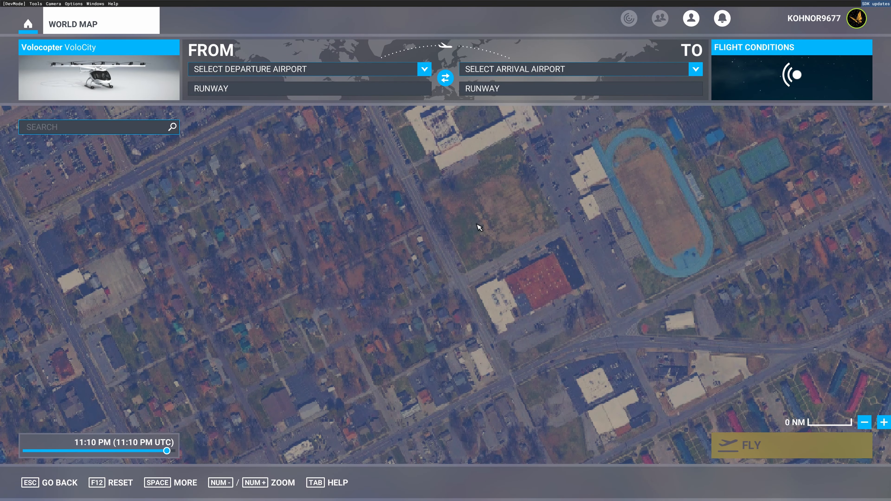
pyautogui.click(477, 240)
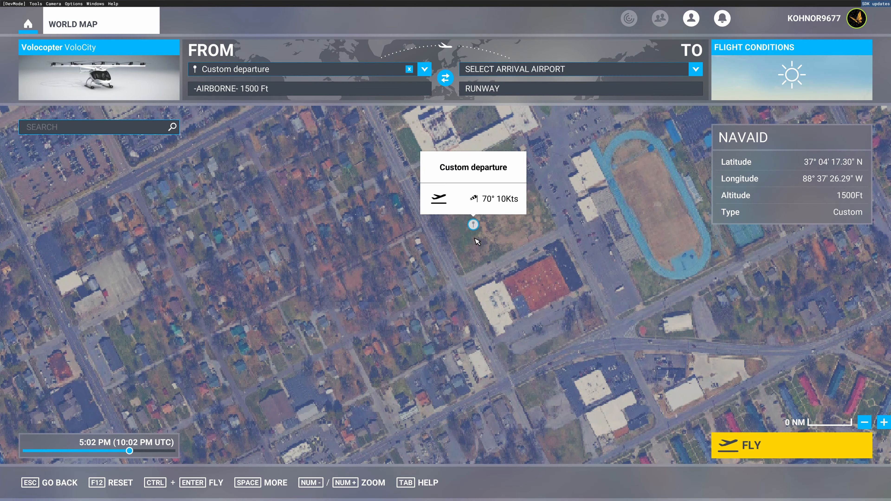
# Step: Set the flight time to 12:21 PM and replace live weather with the Clear Skies preset
pyautogui.click(758, 81)
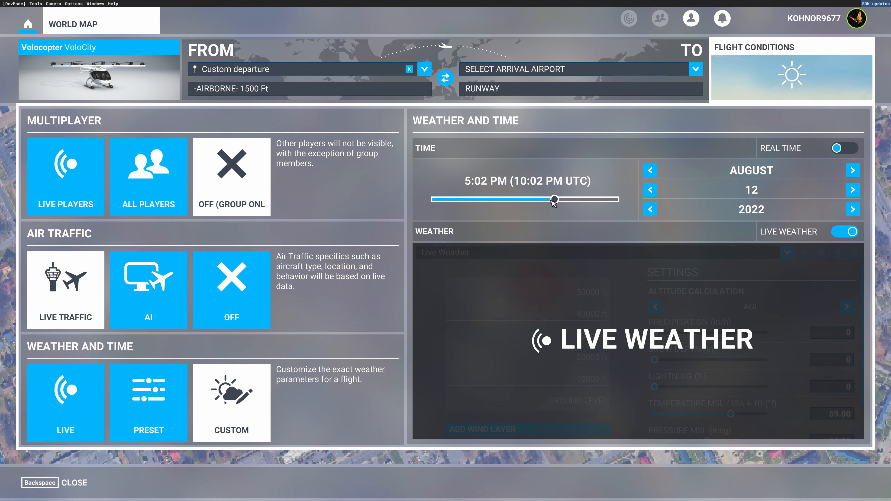
pyautogui.moveTo(562, 199); pyautogui.dragTo(527, 199)
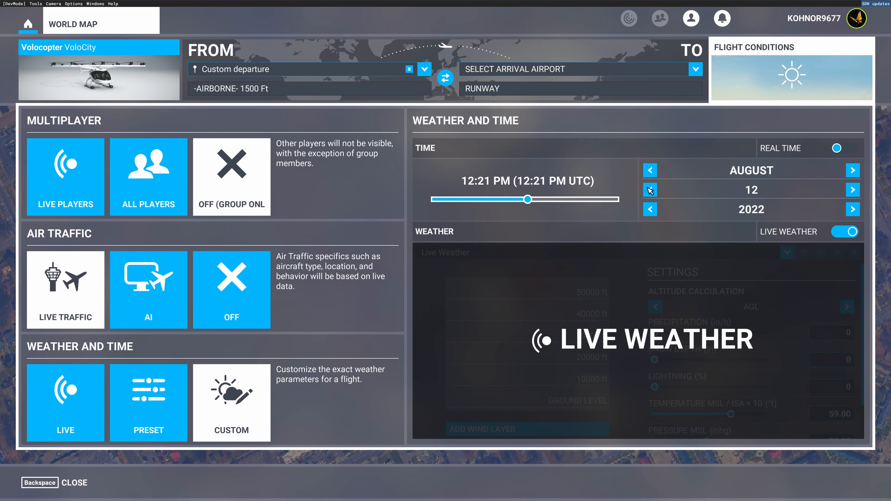
pyautogui.click(839, 235)
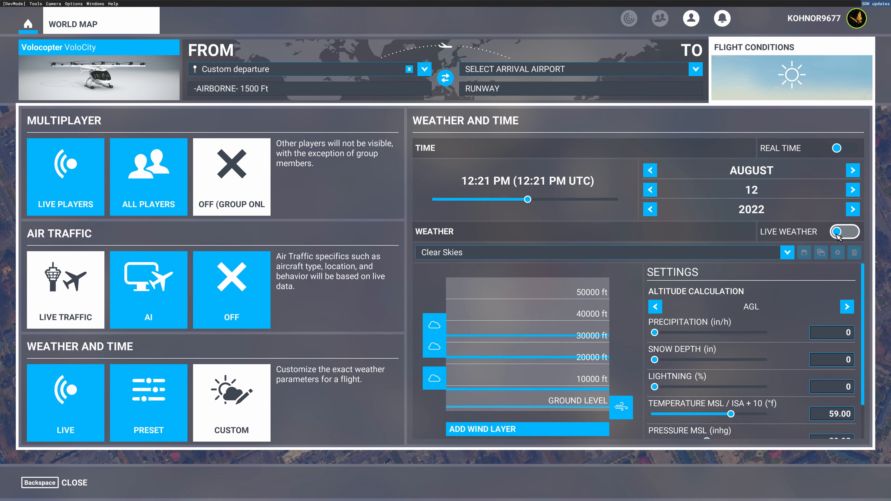
pyautogui.click(739, 91)
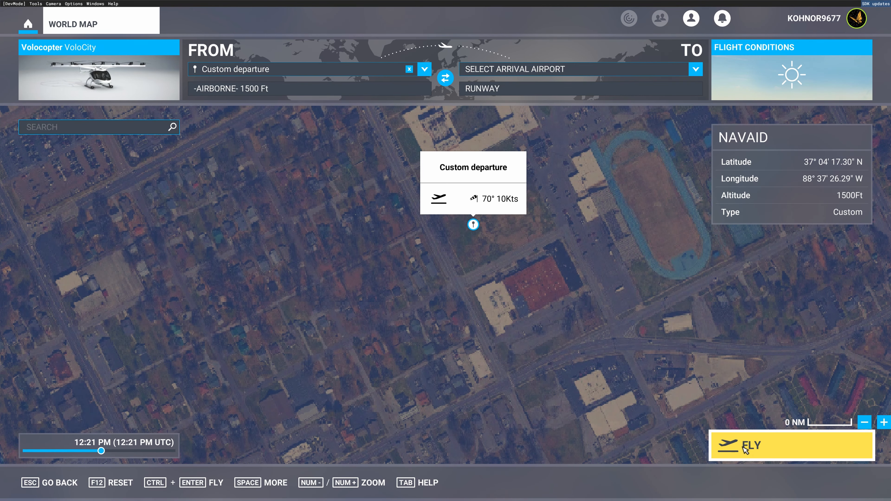
# Step: Start the flight from the custom departure, pause the simulation, and enter the cockpit
pyautogui.click(745, 449)
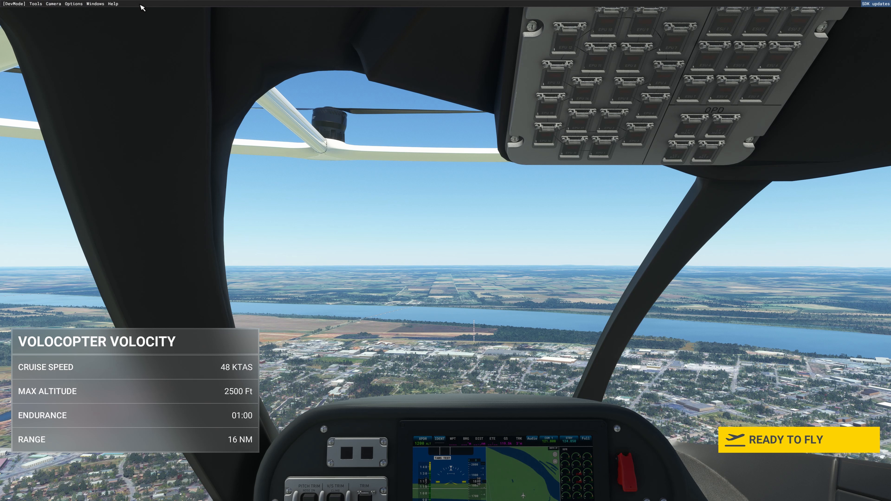
pyautogui.click(73, 5)
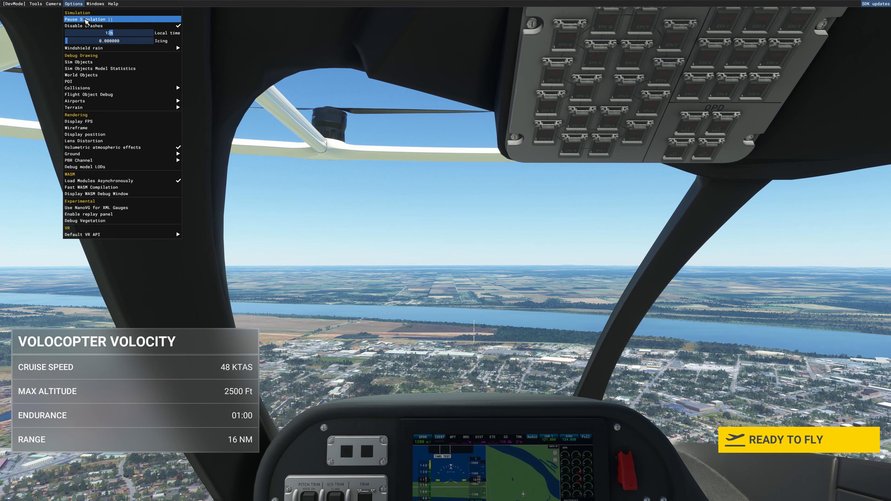
pyautogui.click(85, 20)
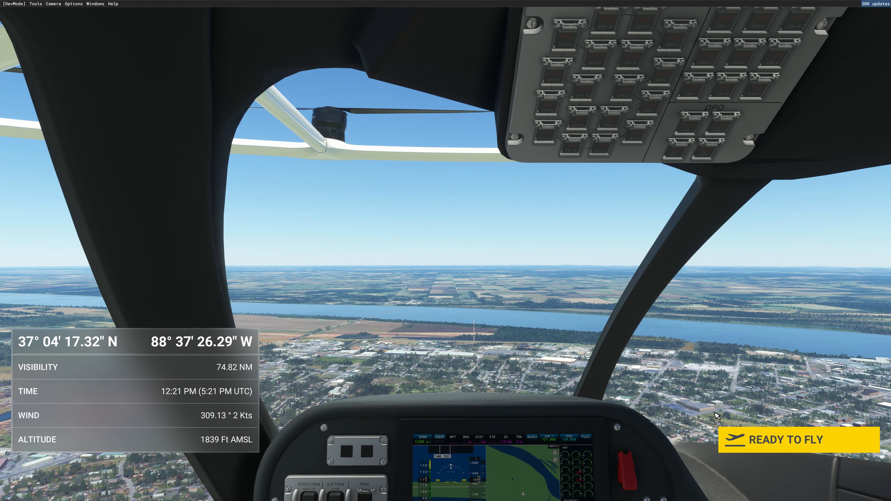
pyautogui.click(753, 438)
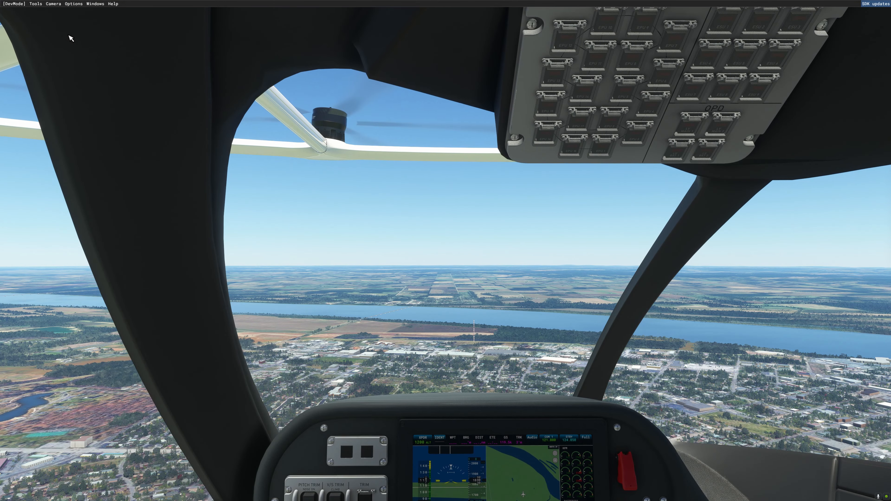
# Step: Switch to the developer camera and fly it forward and backward past the VoloCity aircraft
pyautogui.click(54, 4)
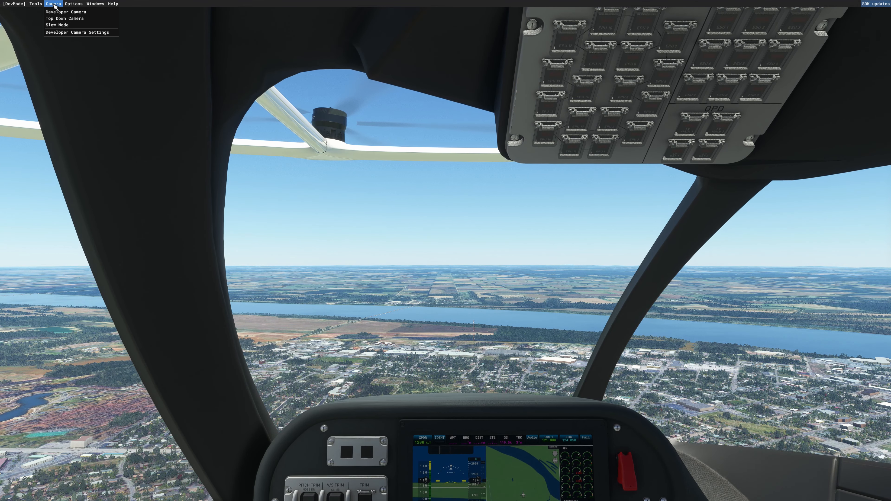
pyautogui.click(59, 13)
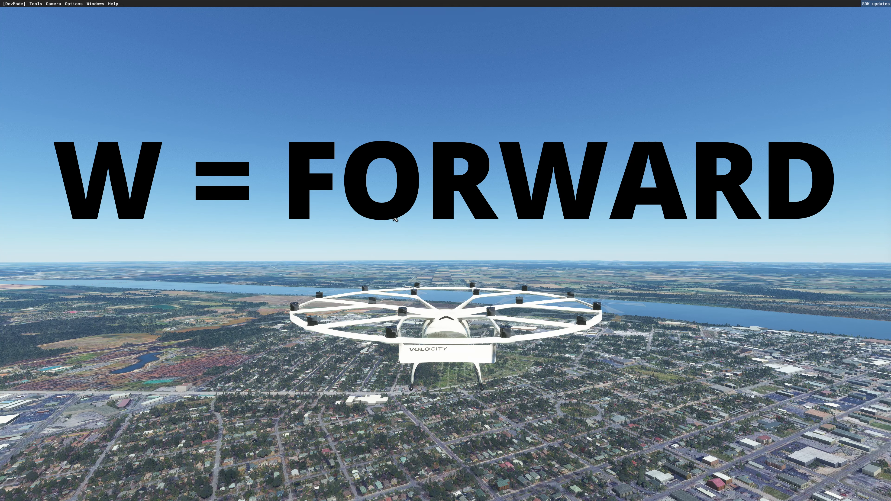
pyautogui.press('w')
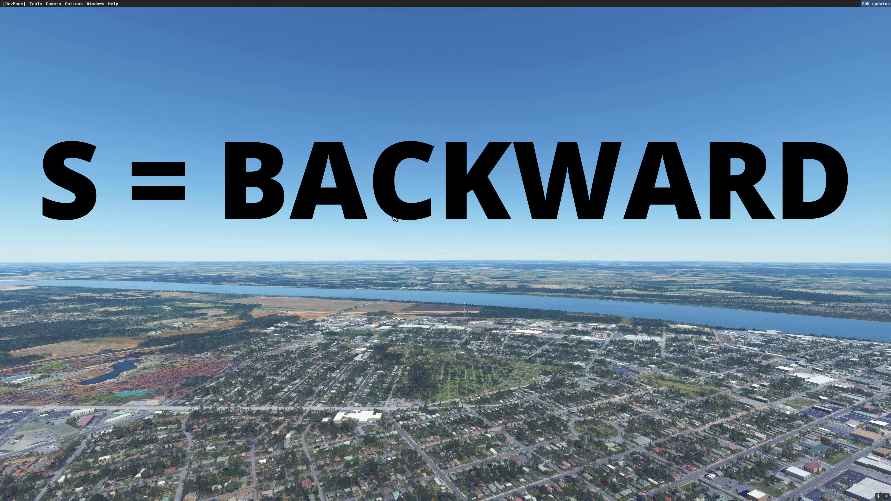
pyautogui.press('s')
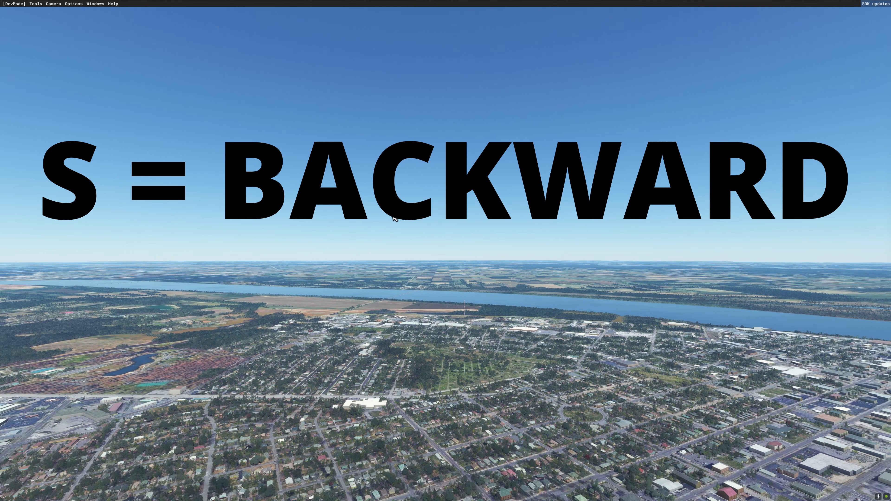
pyautogui.press('w')
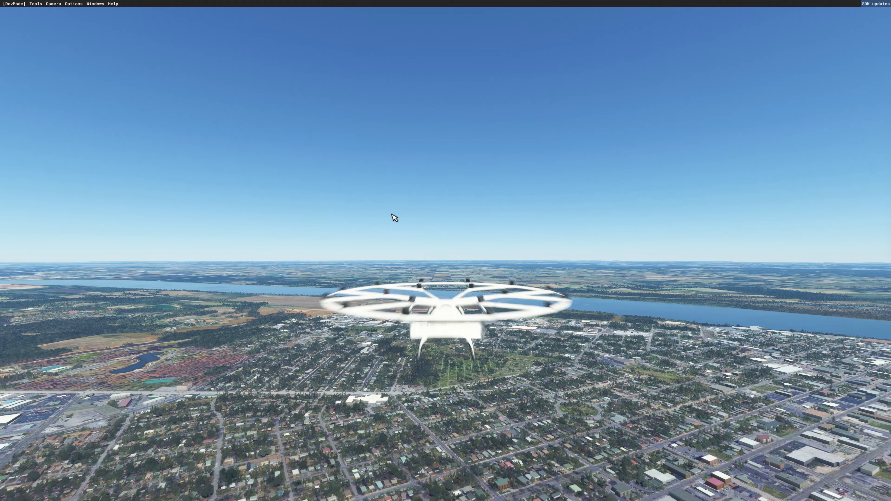
pyautogui.press('s')
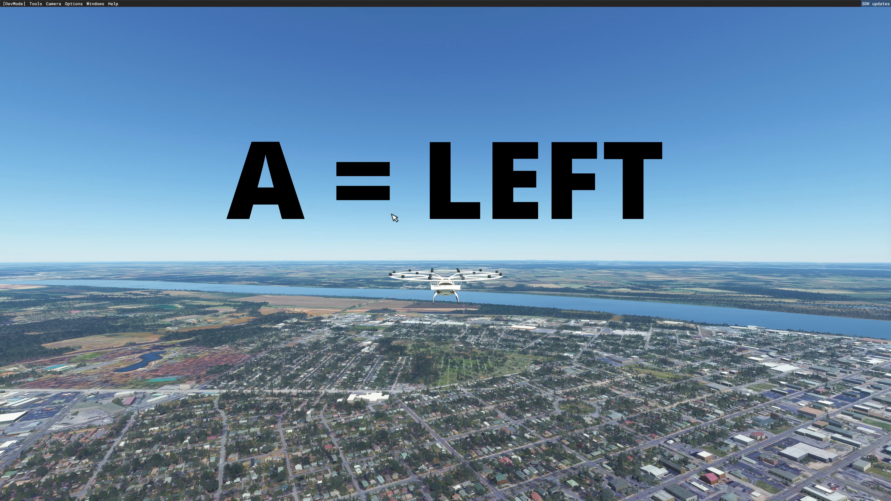
# Step: Shift the developer camera left and right, lower it toward the town, and raise it high again
pyautogui.press('a')
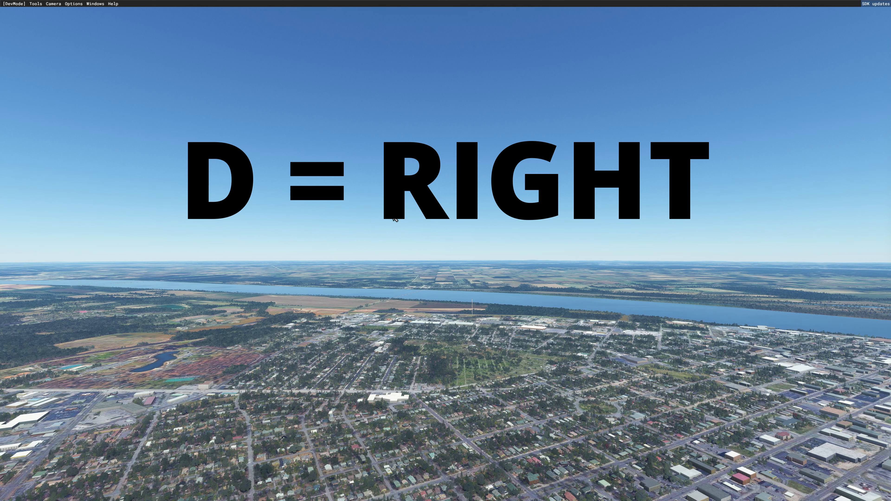
pyautogui.press('d')
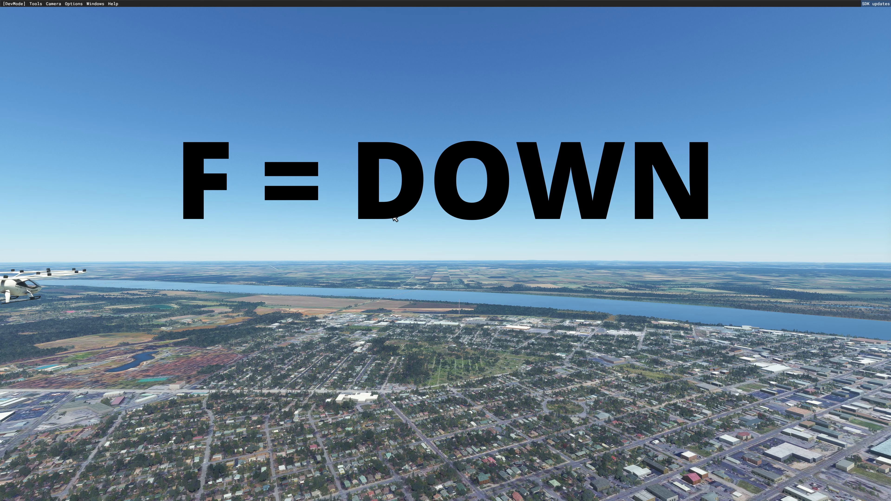
pyautogui.press('f')
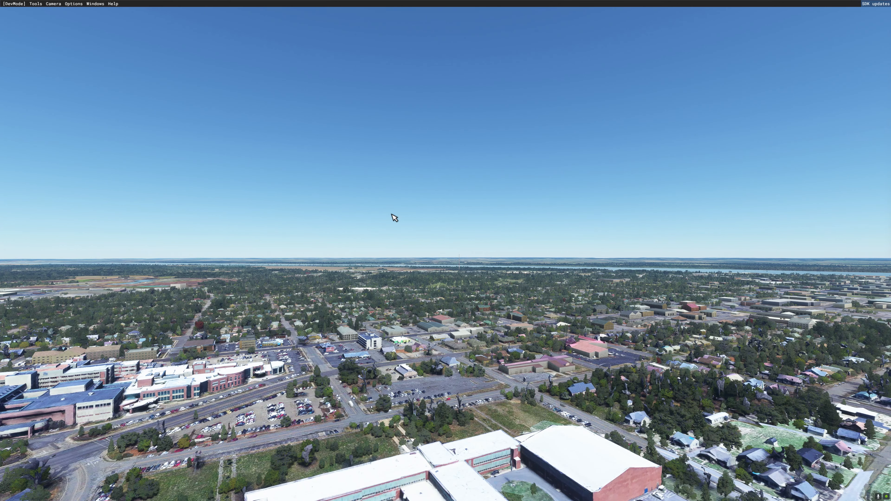
pyautogui.press('r')
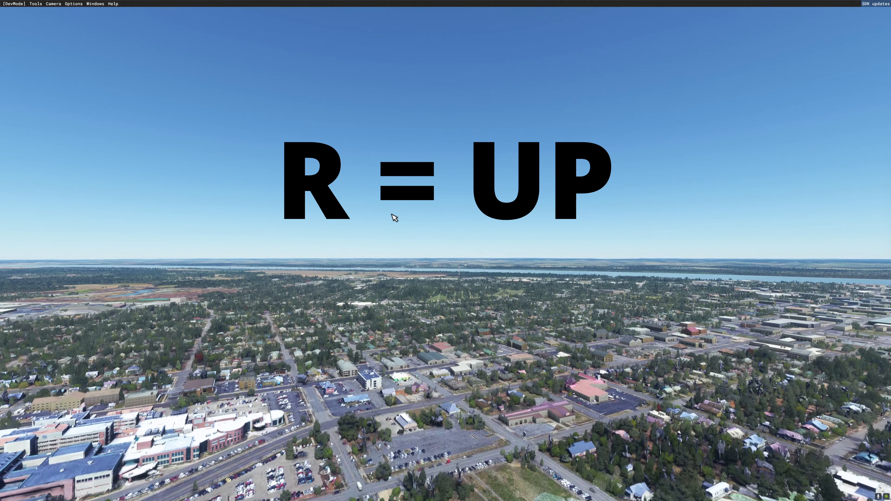
pyautogui.press('r')
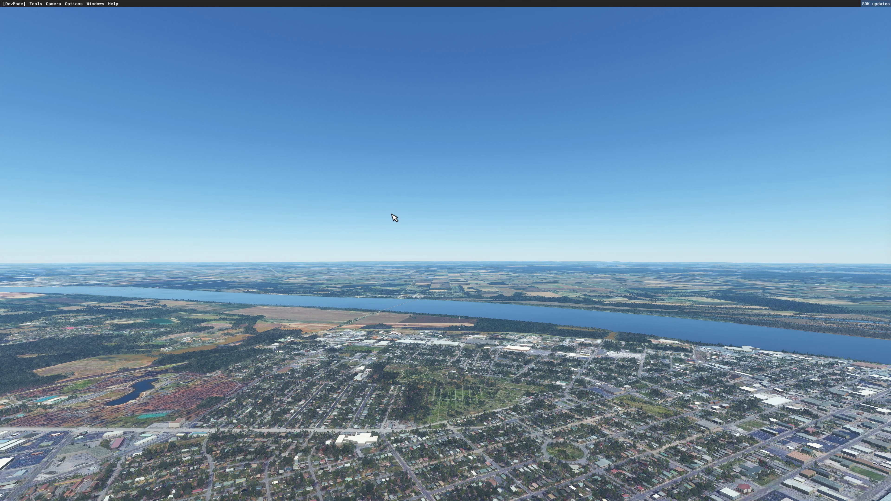
# Step: Tilt the developer camera's horizon to both sides and bring it back to roughly level
pyautogui.press('KP_7')
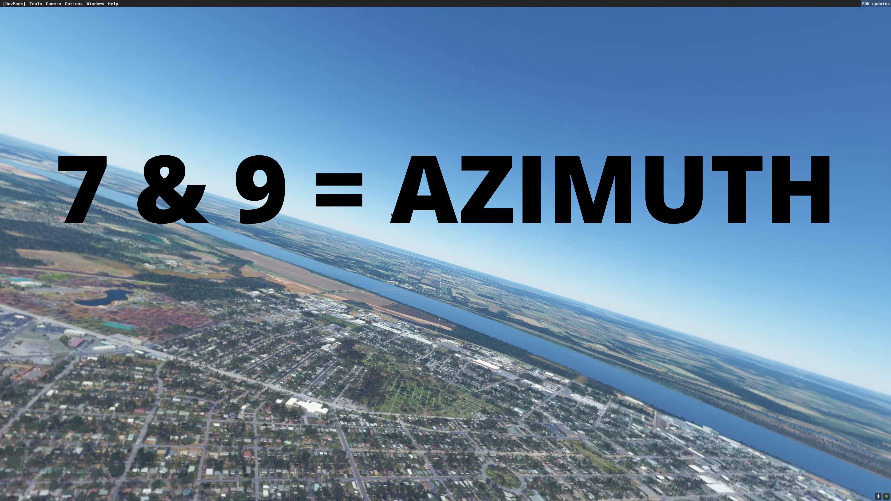
pyautogui.press('KP_9')
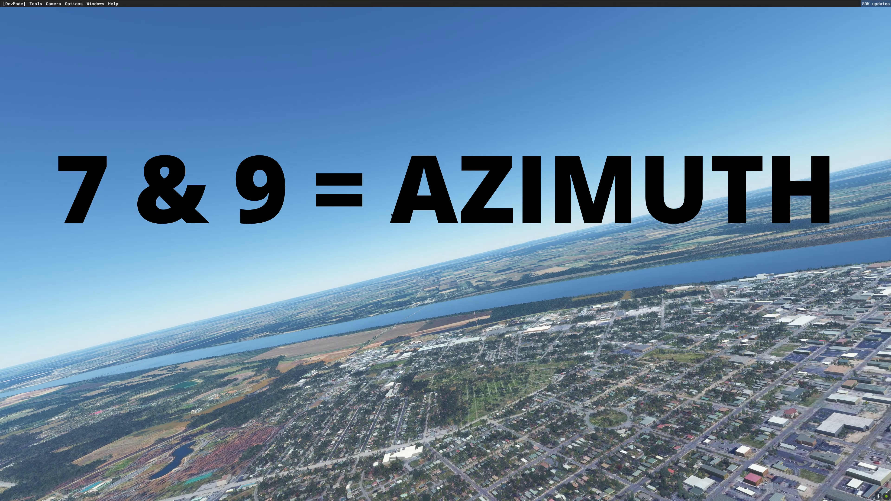
pyautogui.press('KP_7')
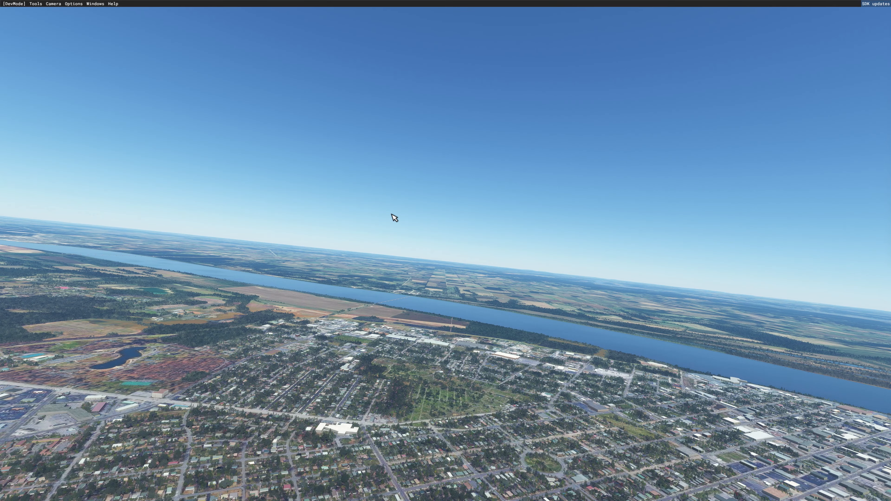
pyautogui.press('KP_9')
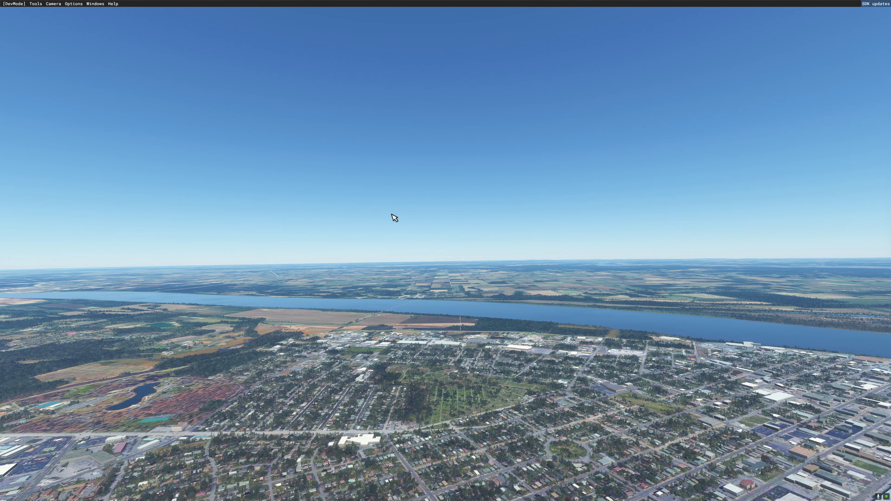
# Step: Lower the developer camera to the field beside the red-brick school and raise it to a view just above the trees
pyautogui.press('f')
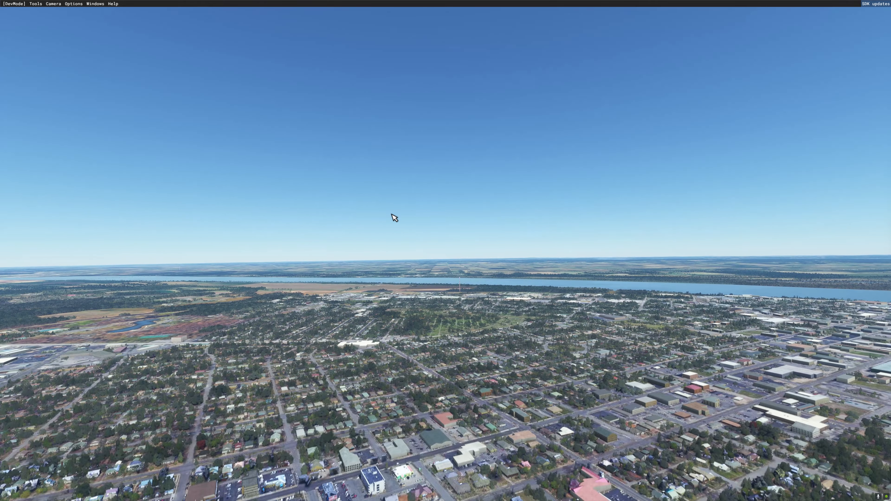
pyautogui.press('f')
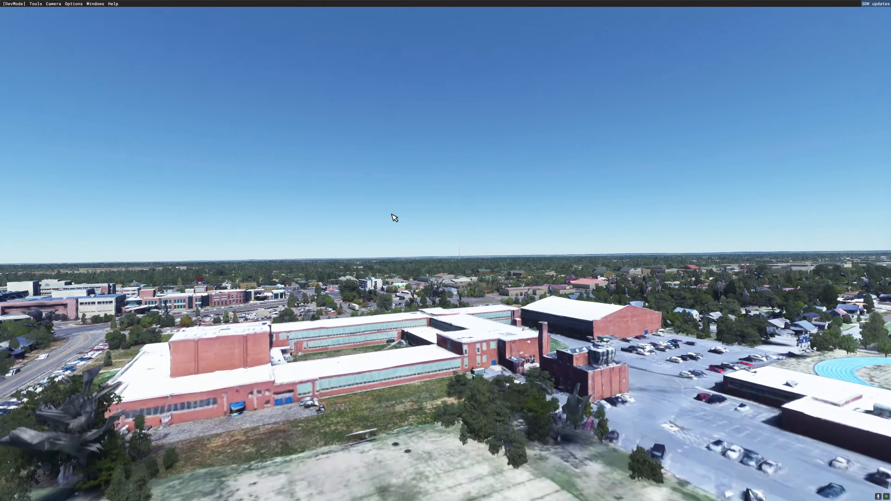
pyautogui.press('f')
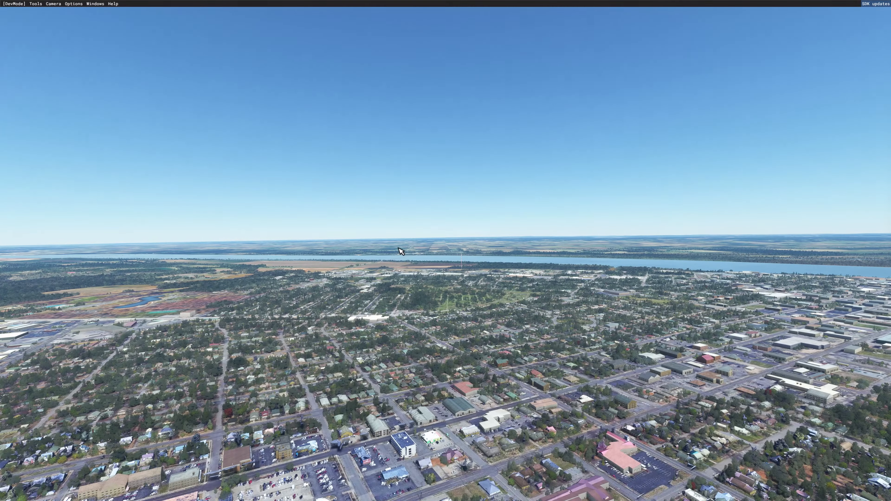
pyautogui.press('f')
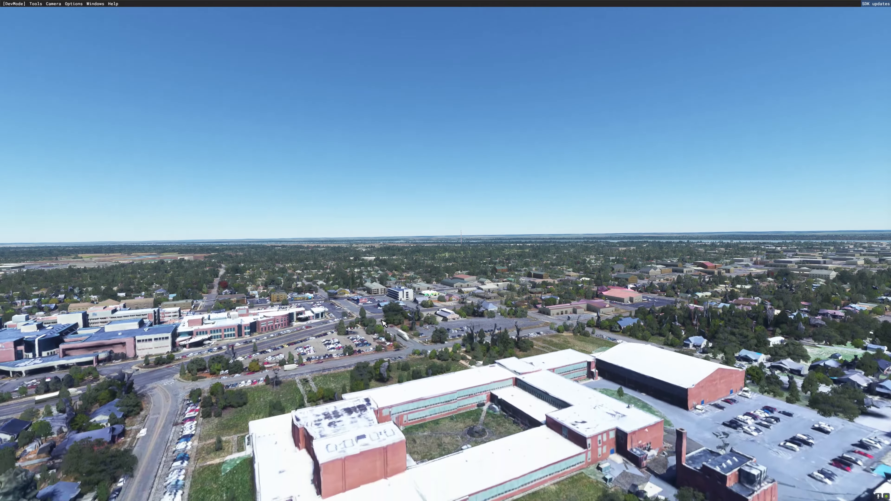
pyautogui.press('f')
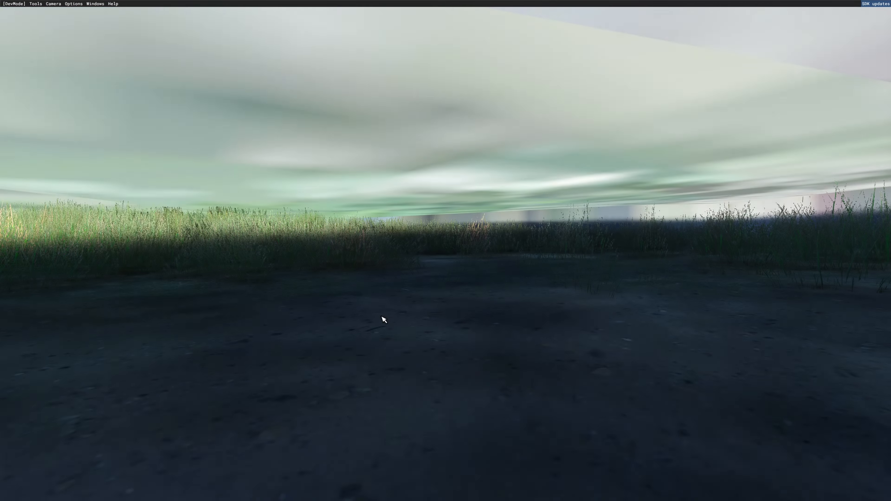
pyautogui.press('r')
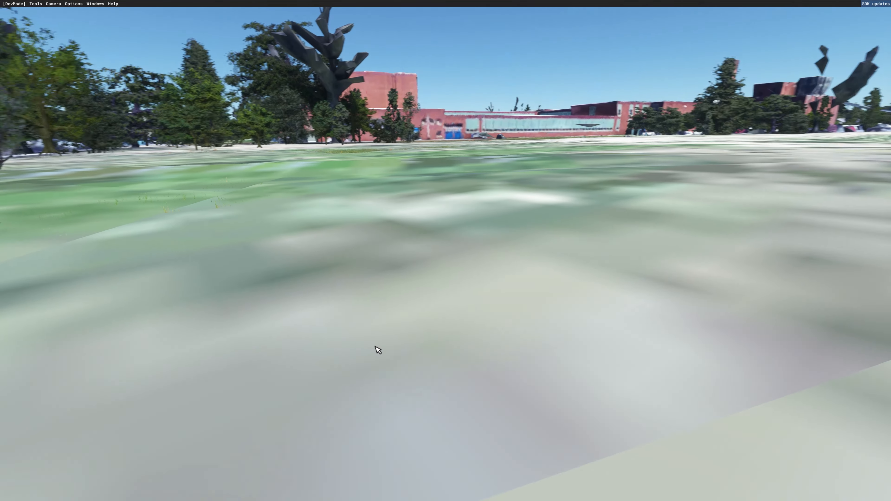
pyautogui.moveTo(375, 346); pyautogui.dragTo(385, 346, button='right')
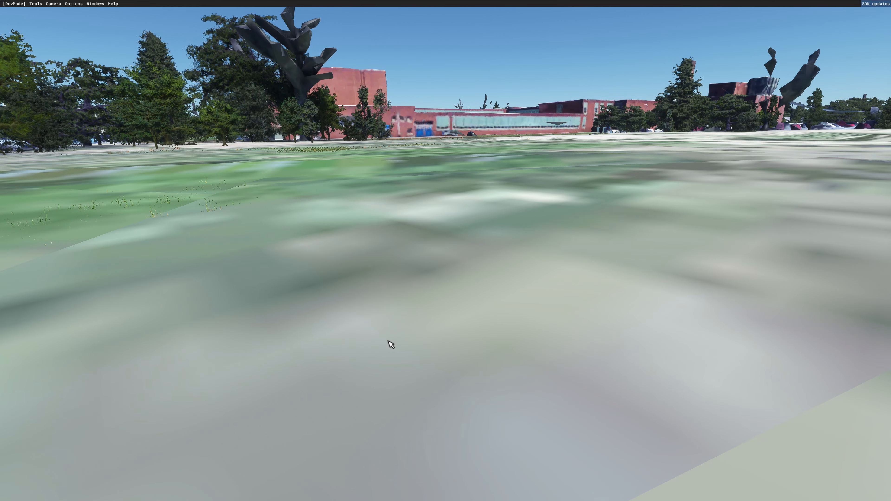
pyautogui.press('r')
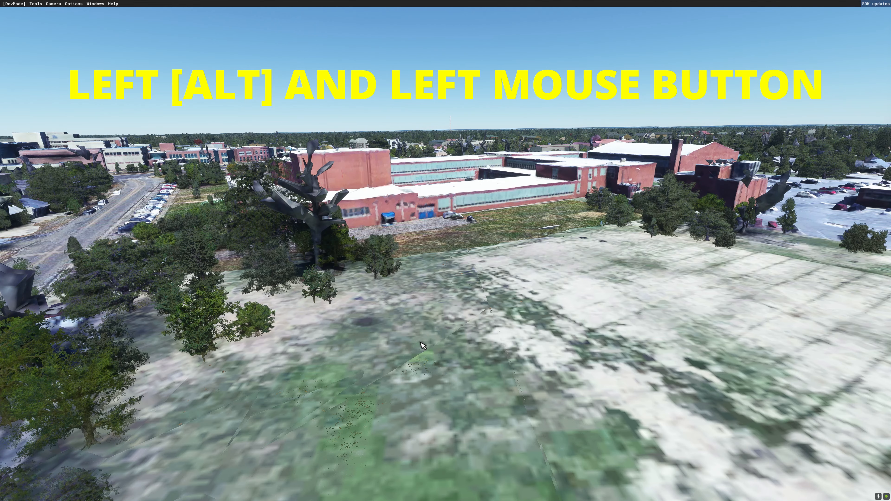
# Step: Angle the developer camera down over the field, shift it slightly in and out, and raise it high above the red-brick school
pyautogui.keyDown('alt'); pyautogui.moveTo(422, 346); pyautogui.dragTo(383, 362); pyautogui.keyUp('alt')
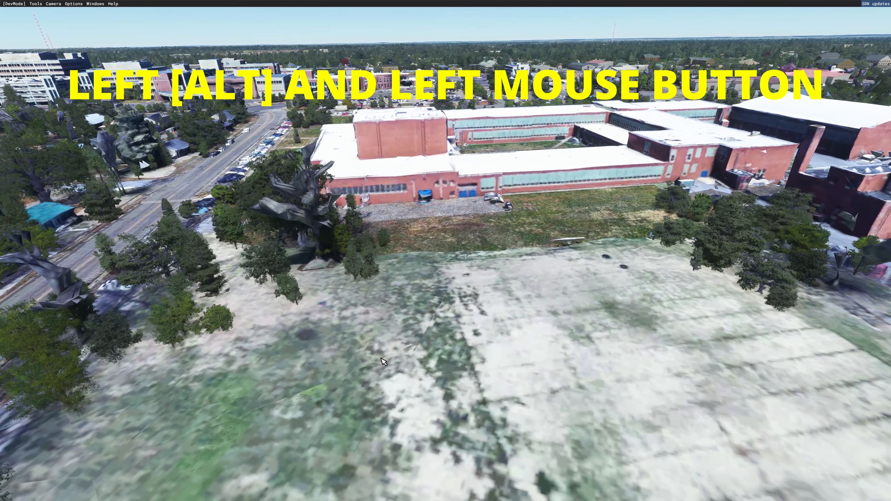
pyautogui.scroll(1, 381, 358)
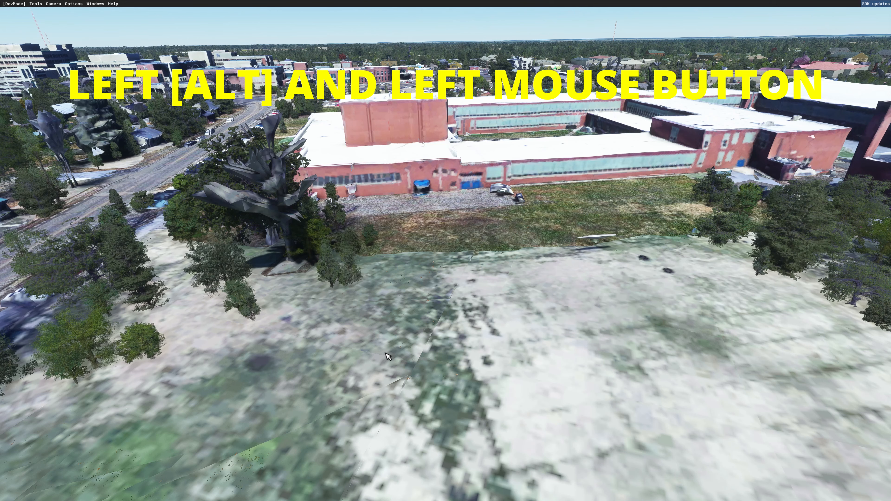
pyautogui.scroll(-1, 387, 350)
pyautogui.scroll(1, 391, 354)
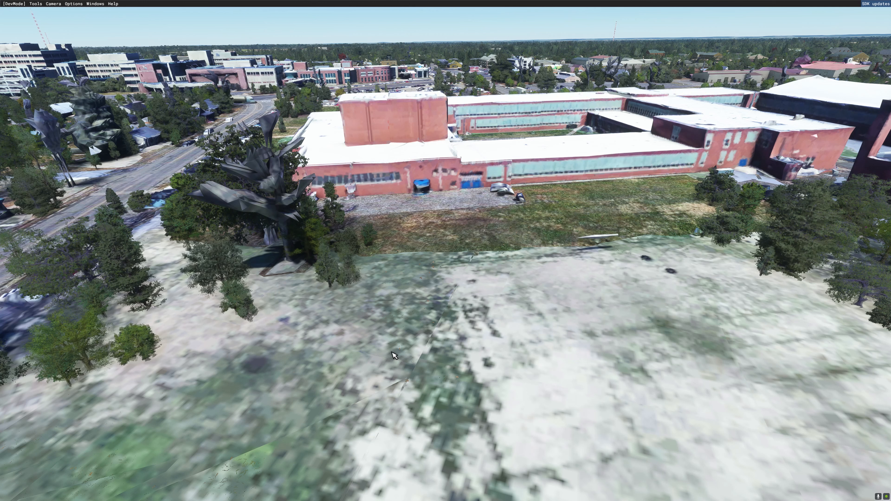
pyautogui.press('r')
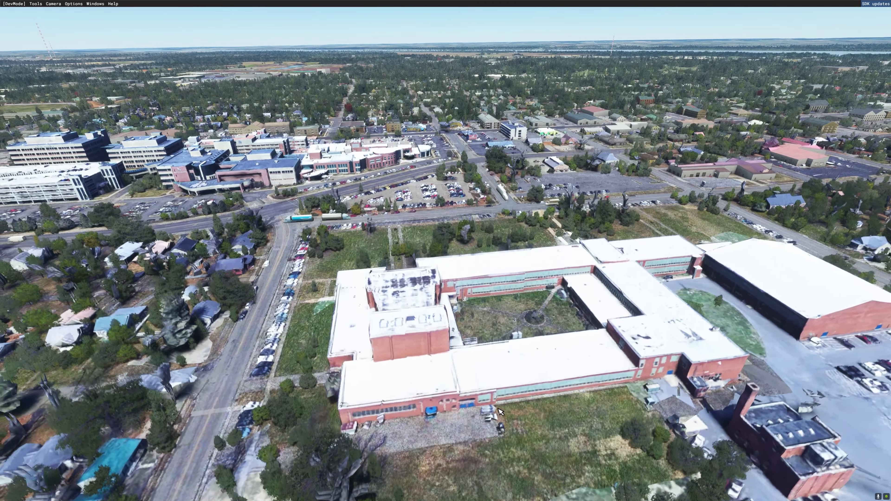
# Step: Turn the developer camera and fly it past the school to an overhead view of the hospital complex
pyautogui.keyDown('alt'); pyautogui.moveTo(498, 408); pyautogui.dragTo(452, 423); pyautogui.keyUp('alt')
pyautogui.press('a')
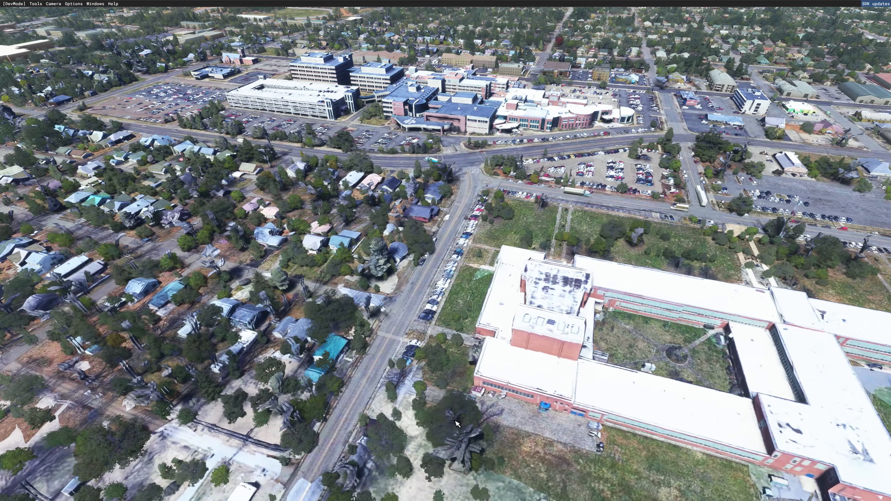
pyautogui.press('w')
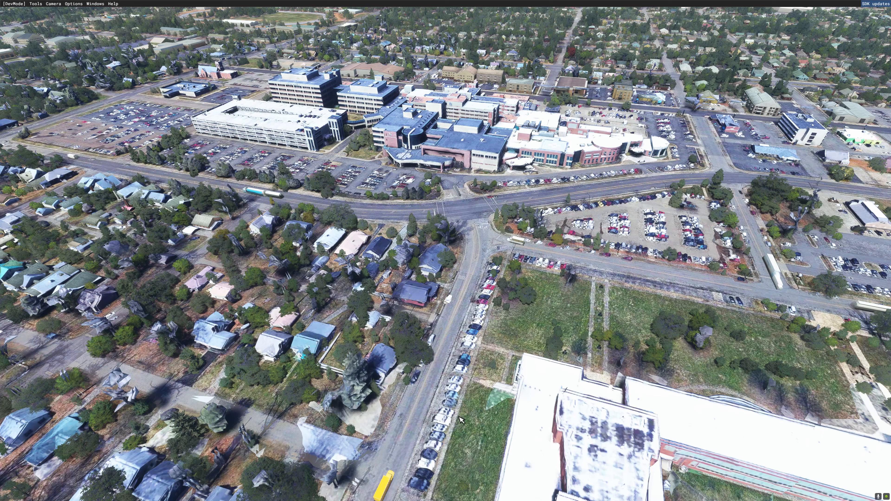
pyautogui.moveTo(459, 417); pyautogui.dragTo(490, 415, button='right')
pyautogui.press('w')
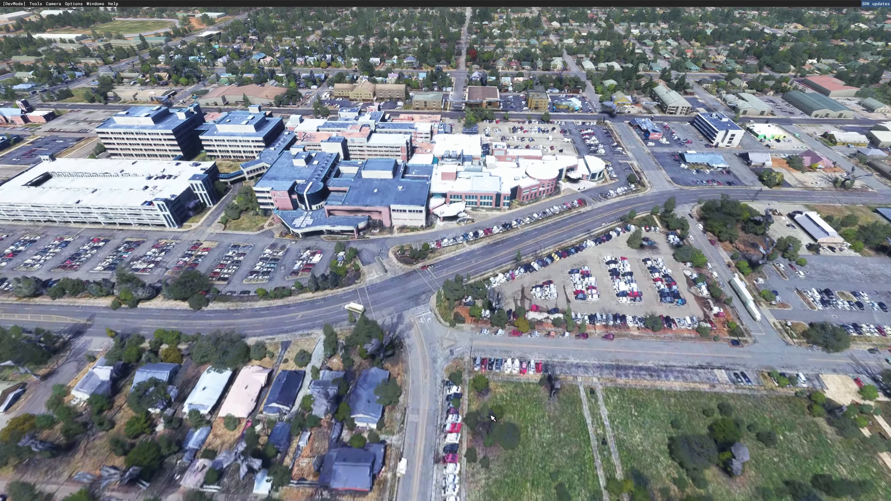
pyautogui.press('w')
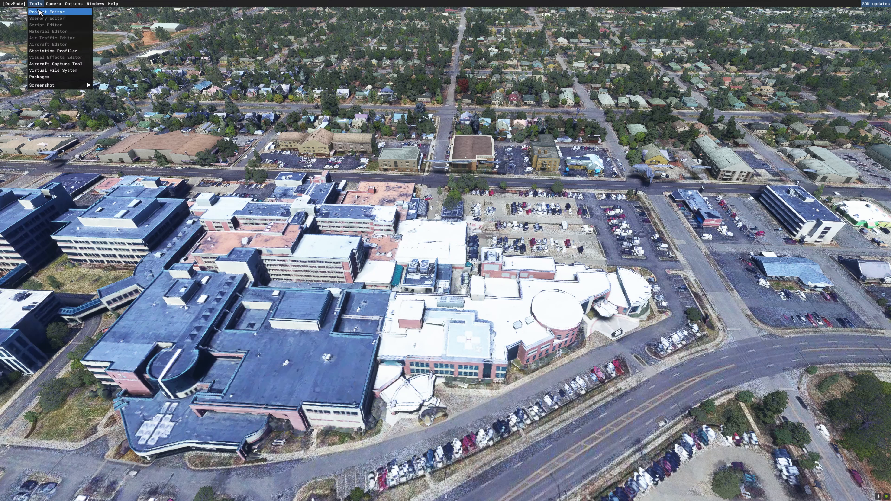
# Step: Open the Project Editor and check that its Inspector is enabled
pyautogui.click(41, 11)
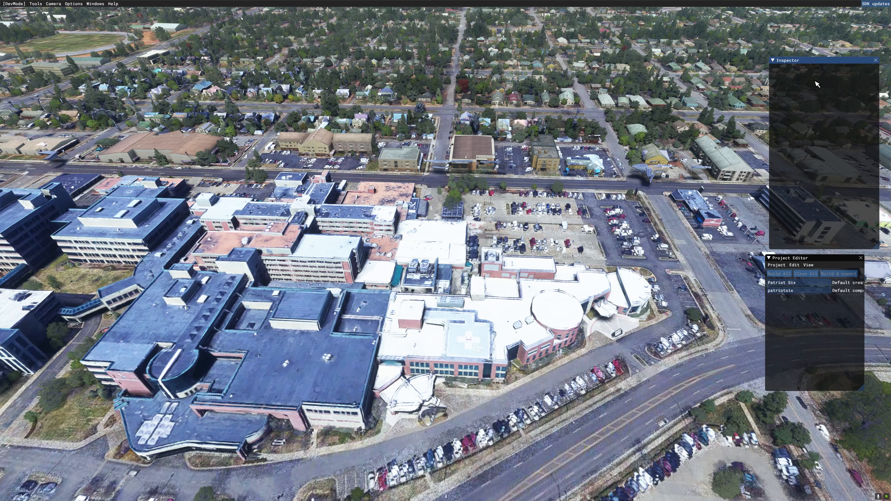
pyautogui.click(809, 265)
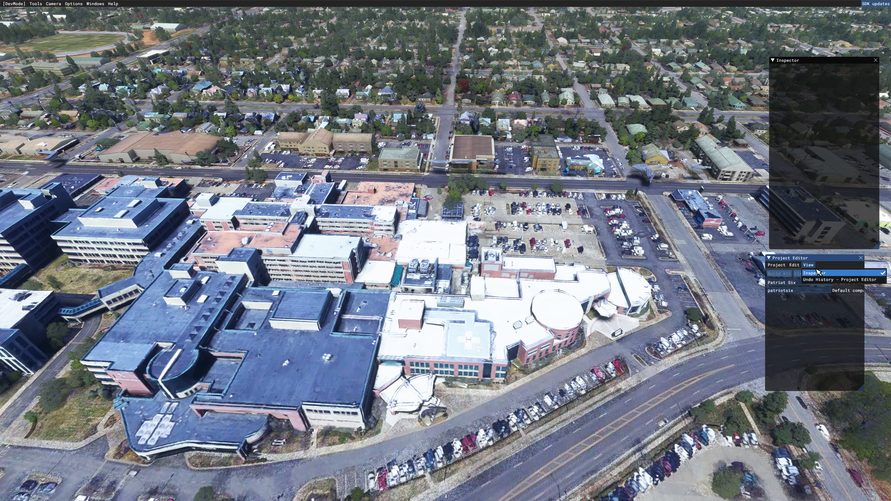
pyautogui.click(800, 213)
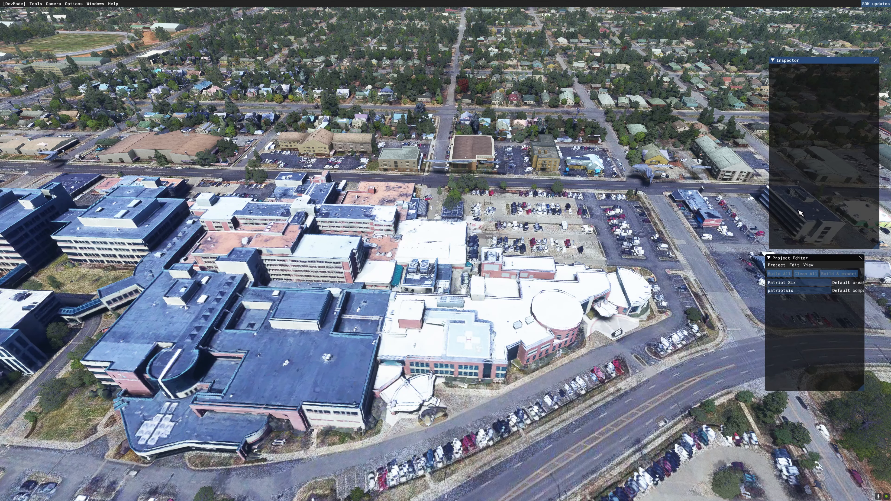
# Step: Open the SceneryProject file from the PatroitSix-BaptistHealth-Helipad folder inside the desktop's WORKING SCENERY FOLDER
pyautogui.click(776, 266)
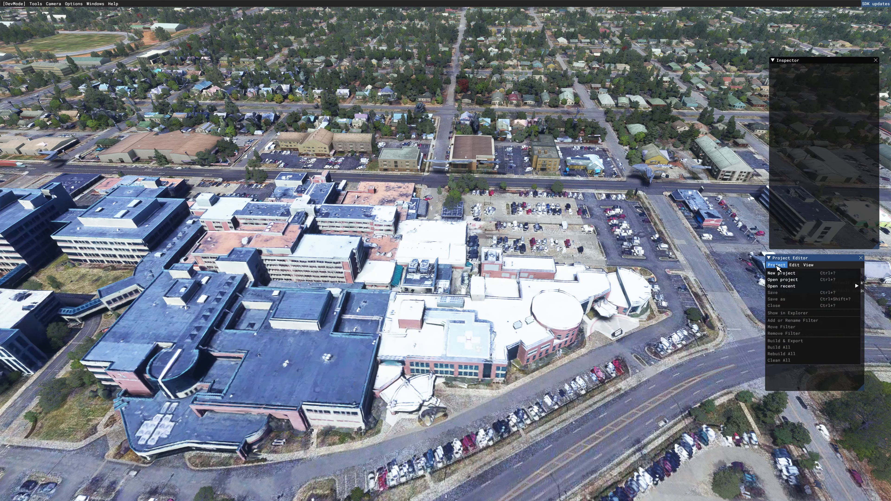
pyautogui.click(782, 279)
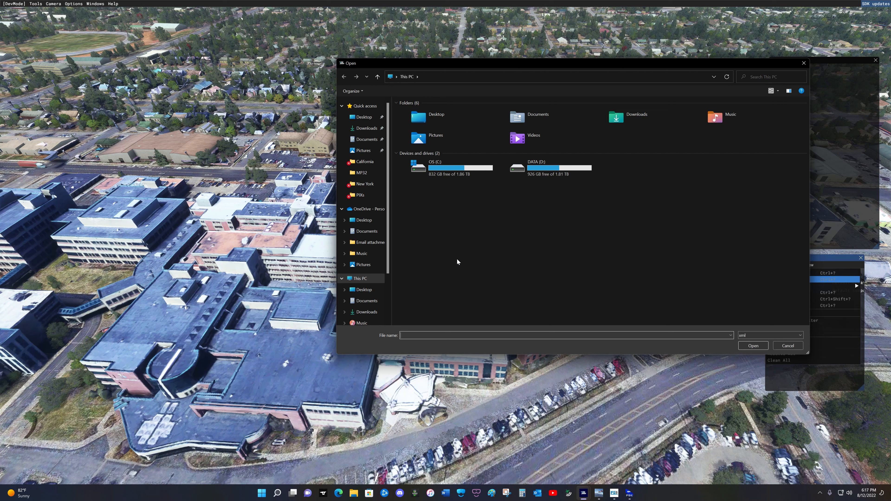
pyautogui.click(369, 221)
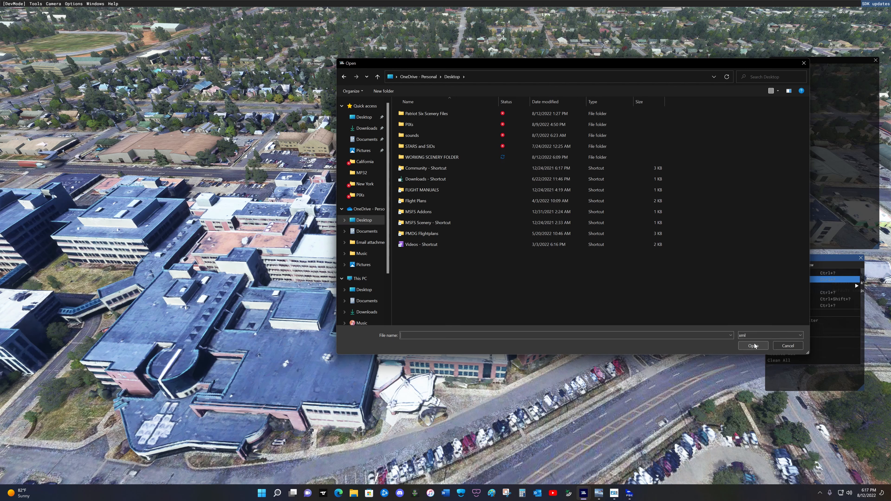
pyautogui.doubleClick(448, 156)
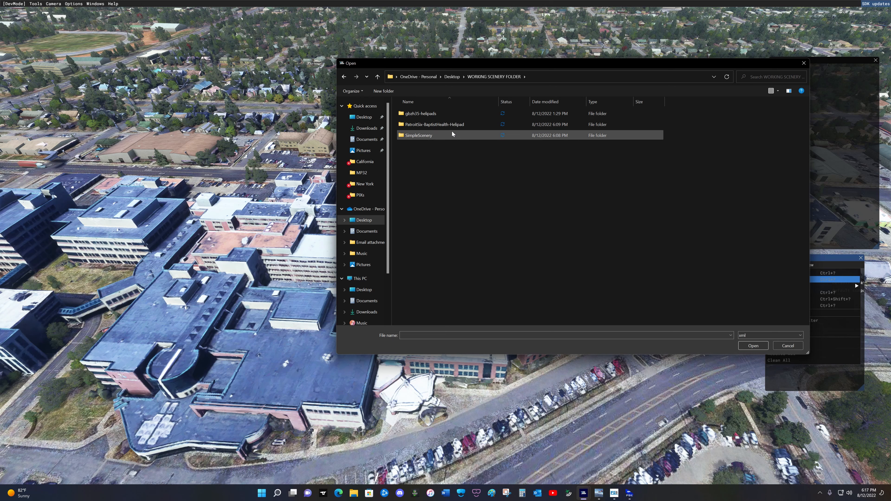
pyautogui.doubleClick(447, 124)
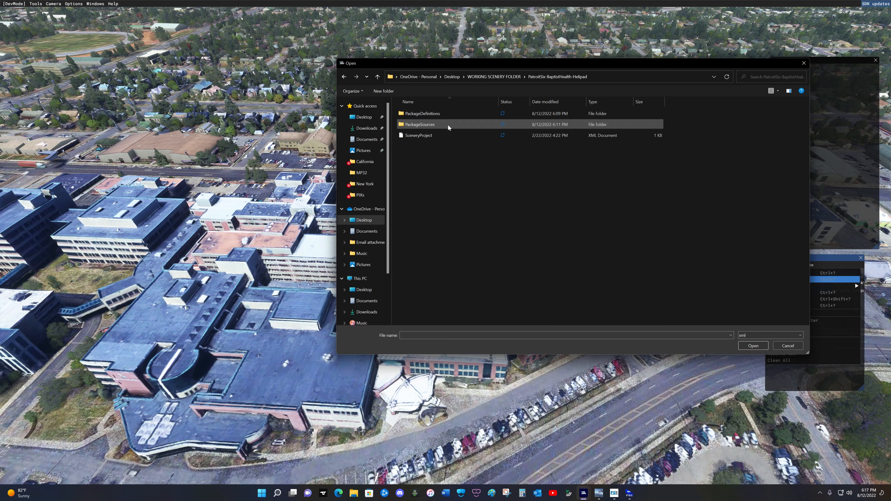
pyautogui.click(438, 137)
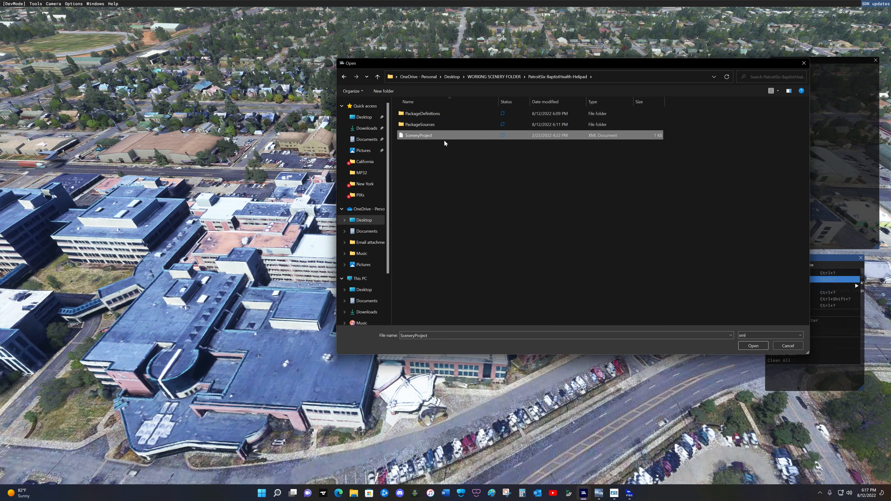
pyautogui.click(752, 345)
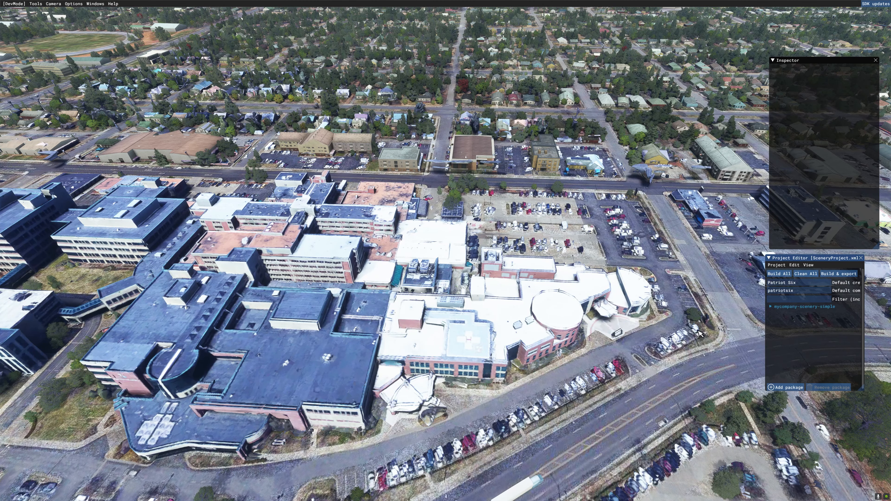
# Step: Set the mycompany-scenery-simple package's title to Baptist Health Helipad and its creator to Patriot Six
pyautogui.click(788, 307)
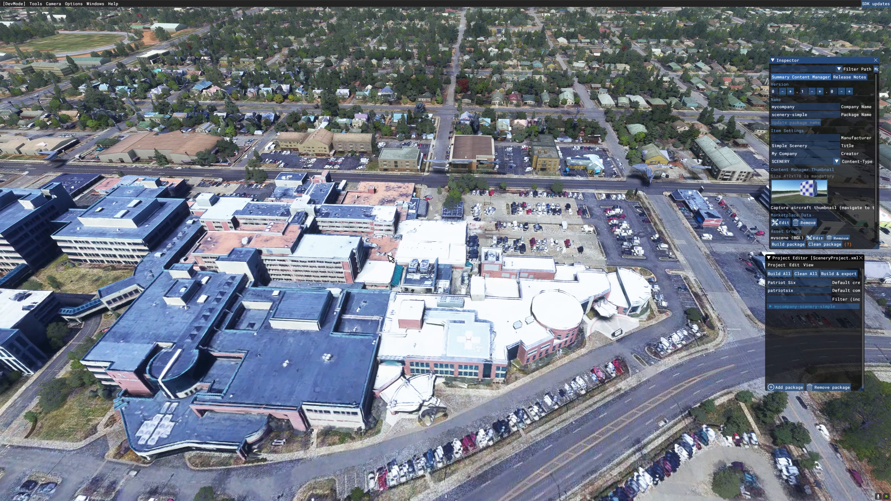
pyautogui.hotkey('ctrl', 'a')
pyautogui.write('Baptist Health Helipad')
pyautogui.click(803, 156)
pyautogui.hotkey('ctrl', 'a')
pyautogui.write('Patriot Six')
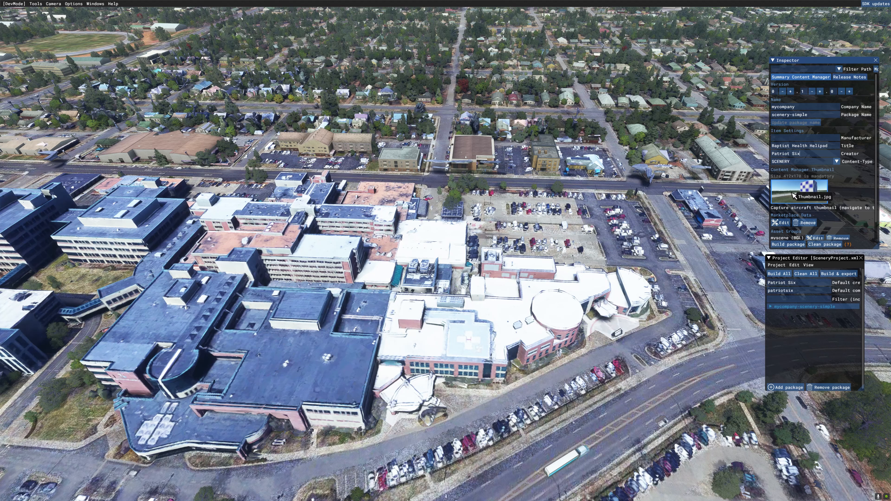
# Step: Replace the package's content manager thumbnail with the Patriot Six Studio image from WORKING SCENERY FOLDER
pyautogui.click(804, 190)
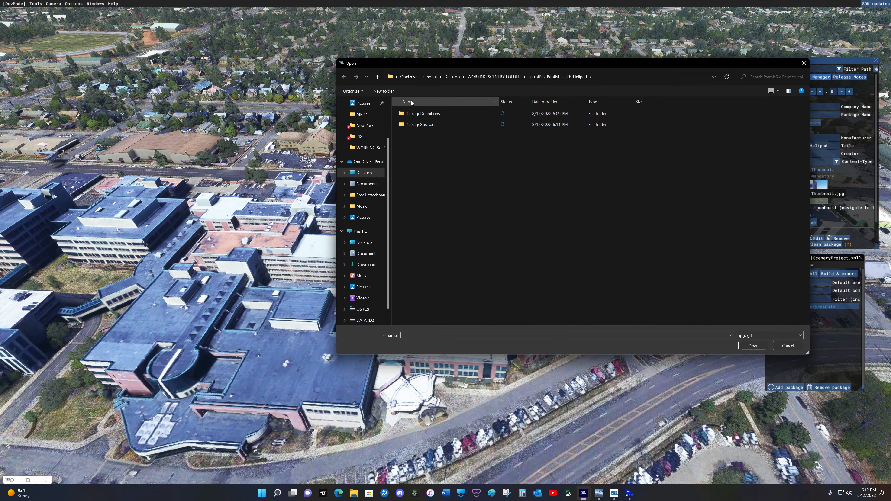
pyautogui.click(378, 77)
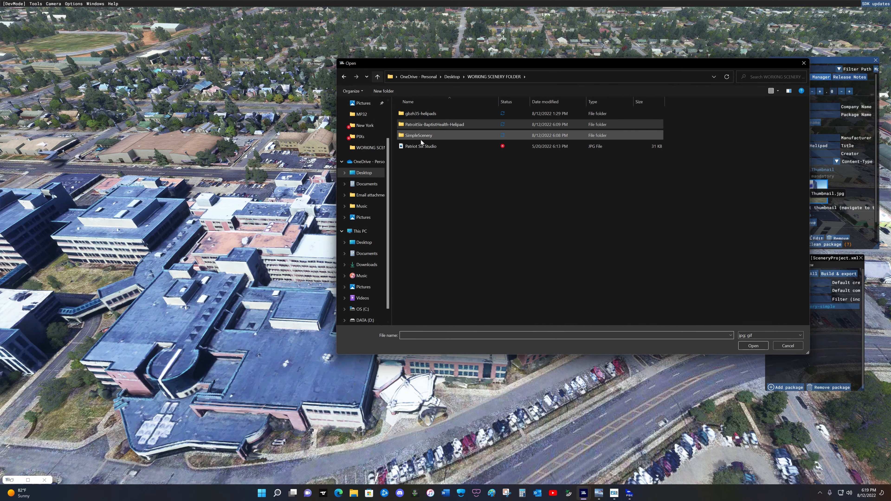
pyautogui.click(424, 146)
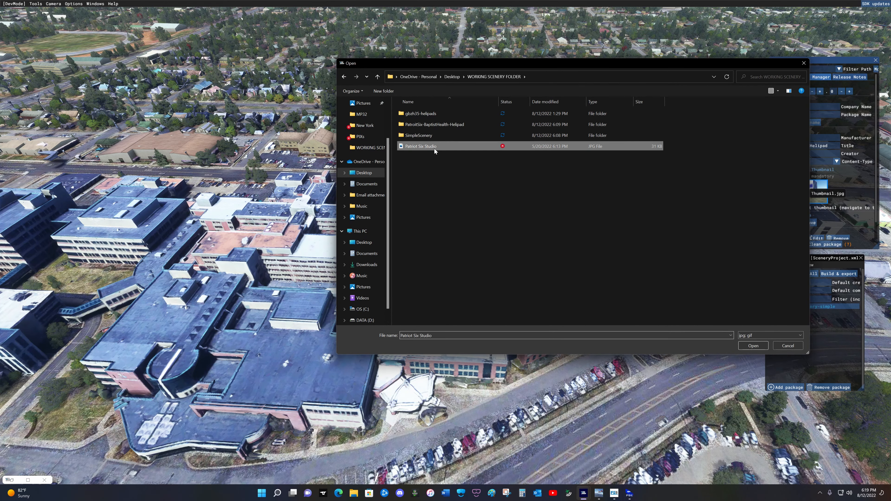
pyautogui.click(753, 346)
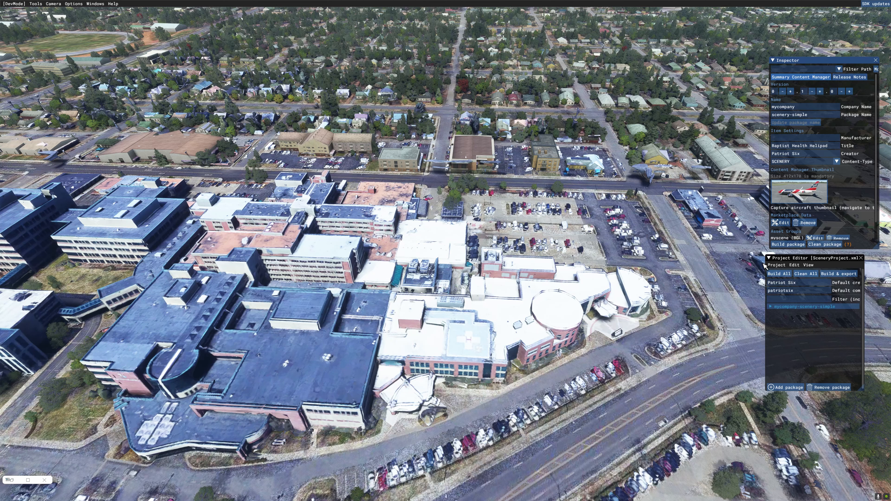
# Step: Build the package, saving the project before the build, and hide the console
pyautogui.click(788, 244)
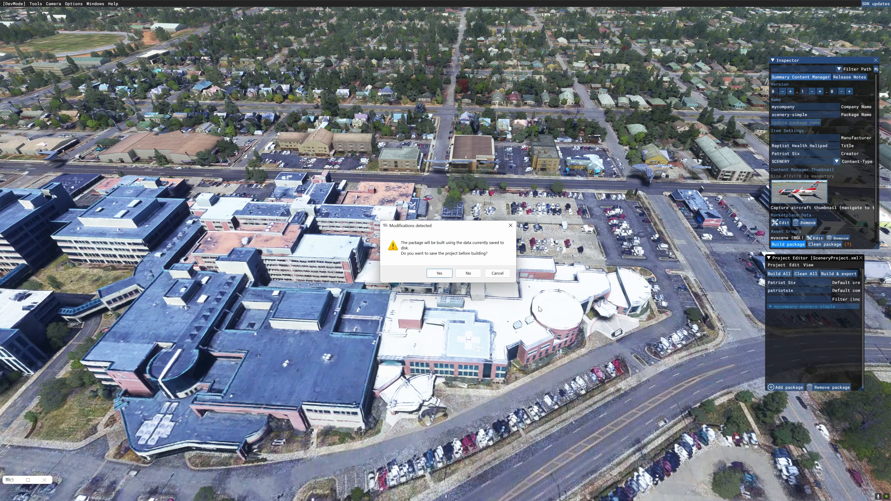
pyautogui.click(439, 273)
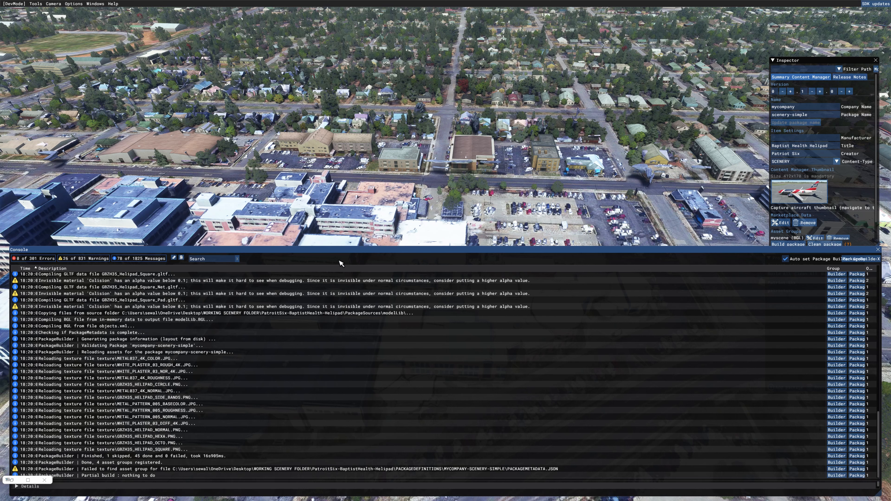
pyautogui.click(330, 313)
pyautogui.click(94, 5)
pyautogui.click(95, 12)
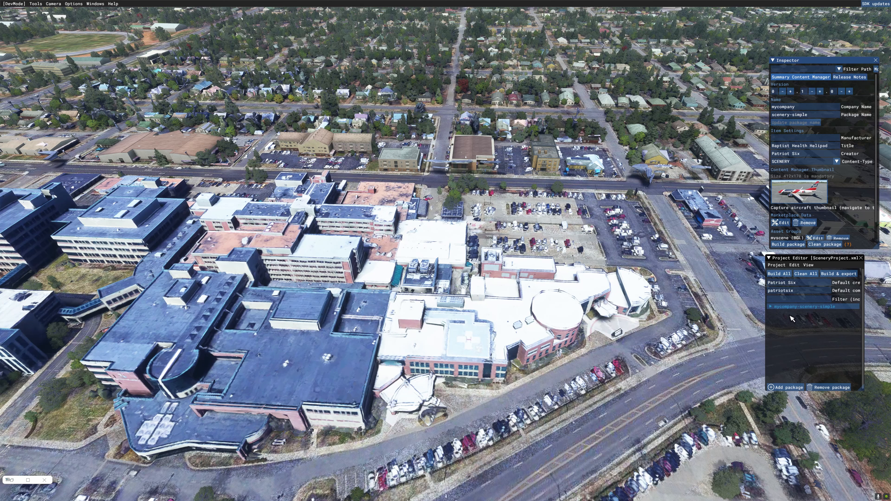
# Step: Load the package's myscene BGL asset group in the scenery editor and close the Material Editor
pyautogui.click(771, 307)
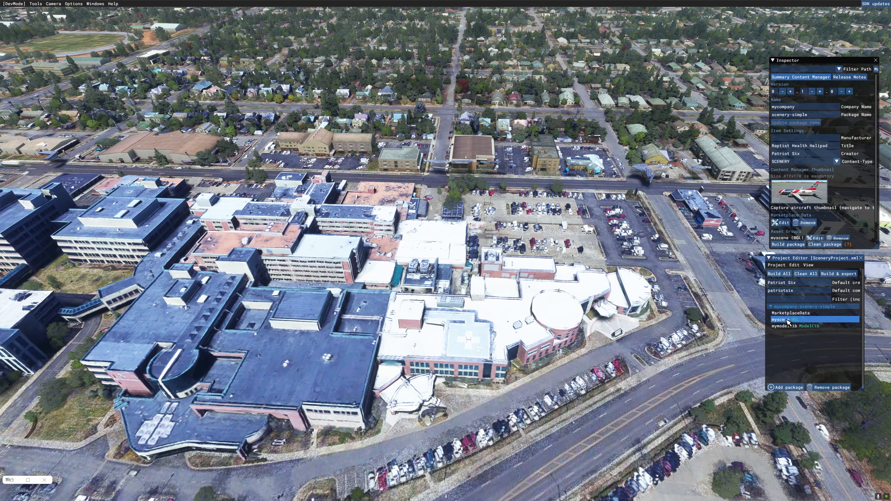
pyautogui.click(786, 320)
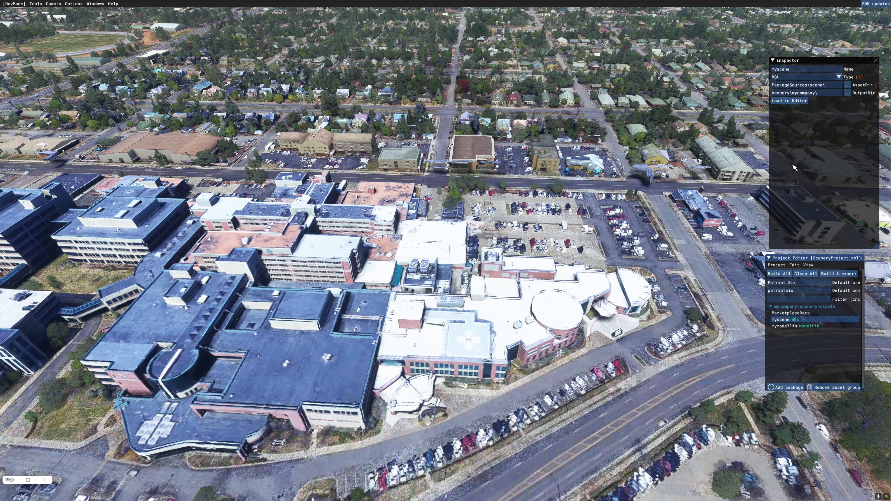
pyautogui.click(795, 102)
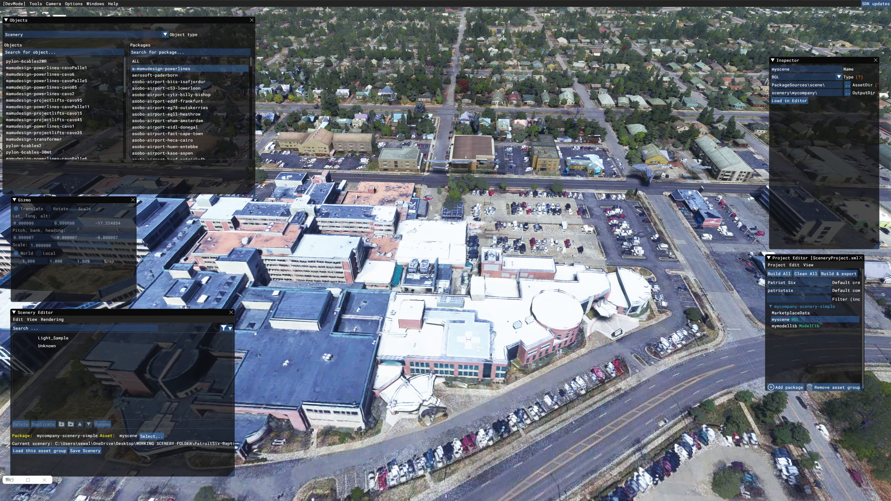
pyautogui.moveTo(890, 159); pyautogui.dragTo(458, 157)
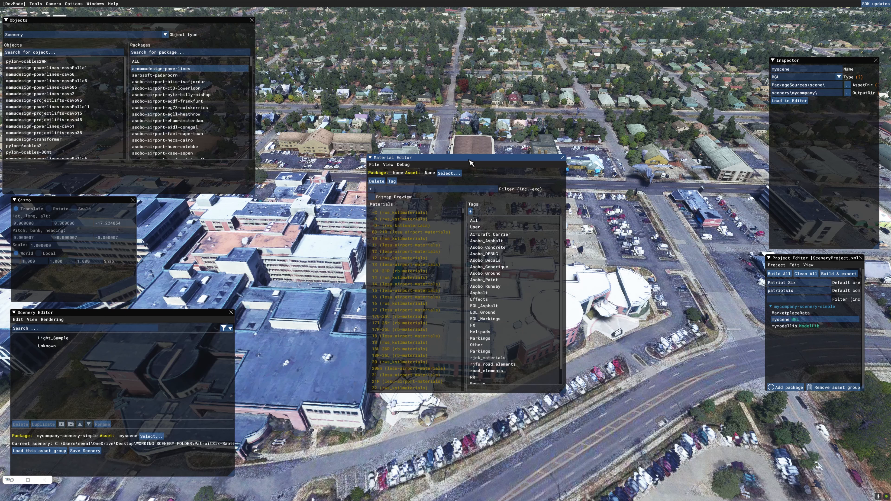
pyautogui.click(562, 157)
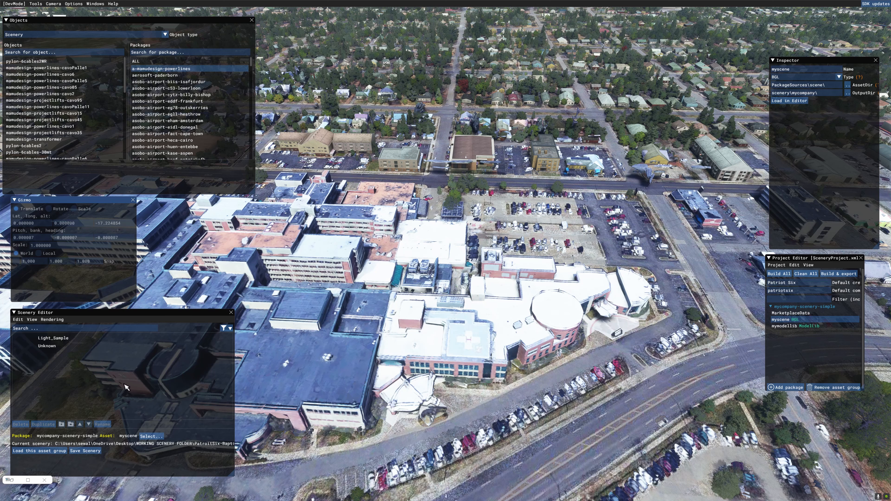
# Step: Search the scenery objects for gbz and add GBZH35_Helipad_Square_Pad to the scene
pyautogui.click(35, 320)
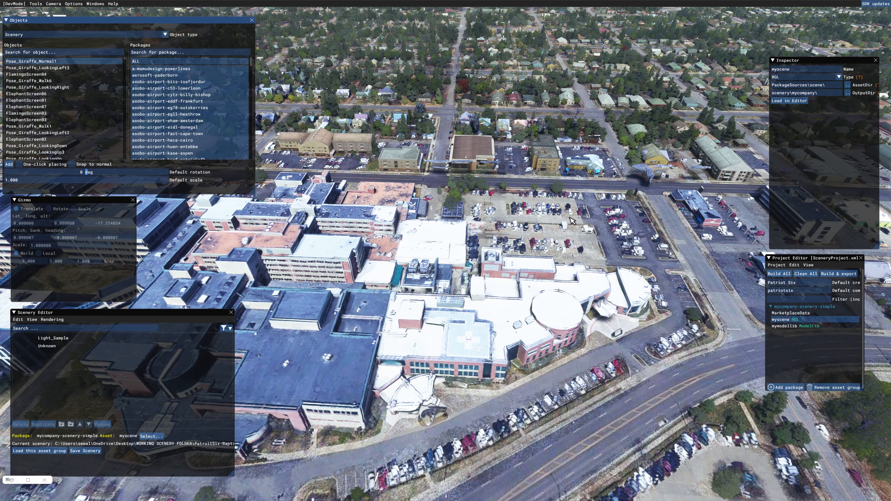
pyautogui.click(44, 52)
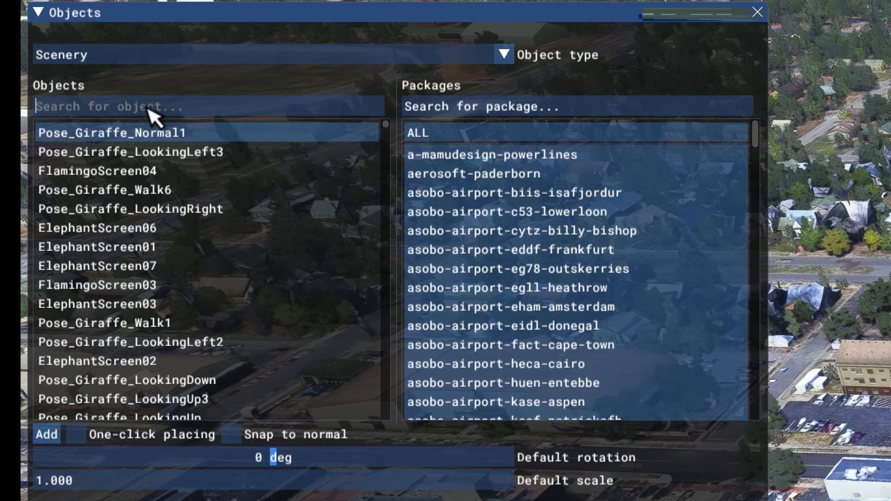
pyautogui.write('gb')
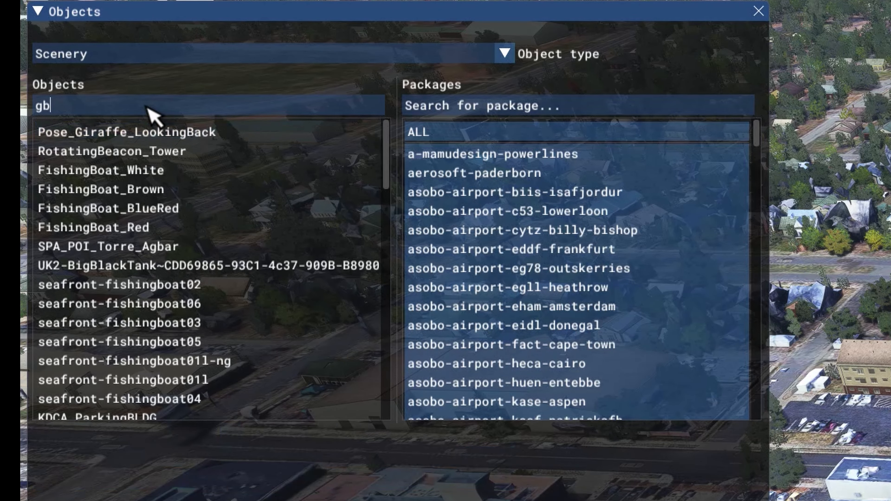
pyautogui.write('z')
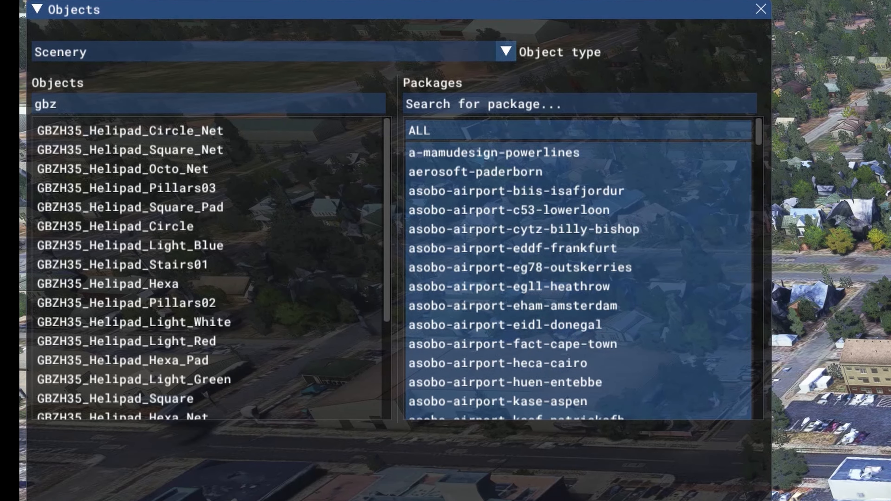
pyautogui.click(210, 323)
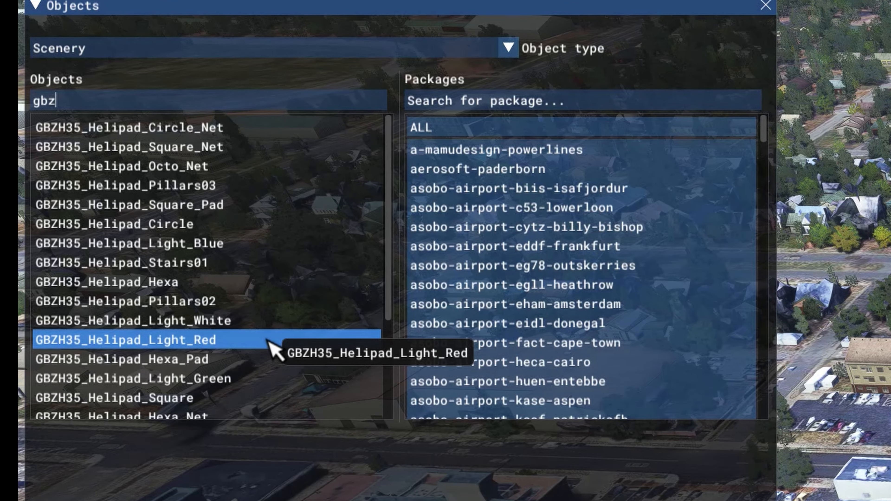
pyautogui.click(182, 146)
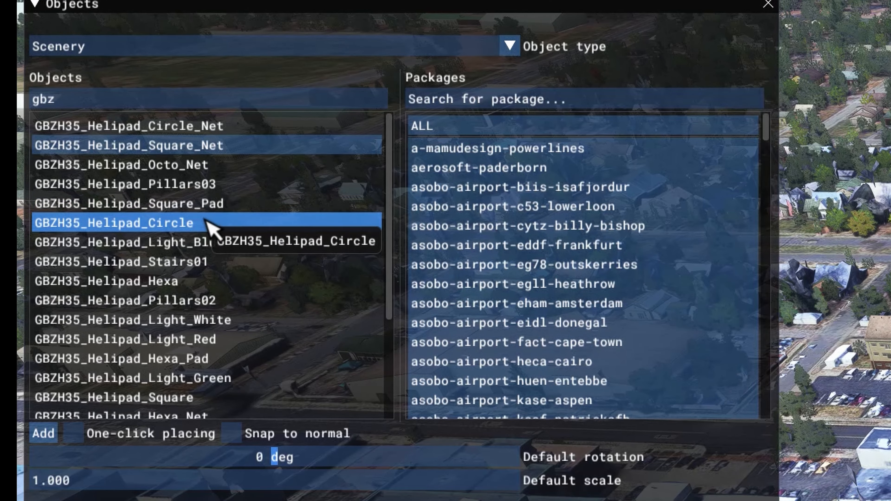
pyautogui.click(220, 208)
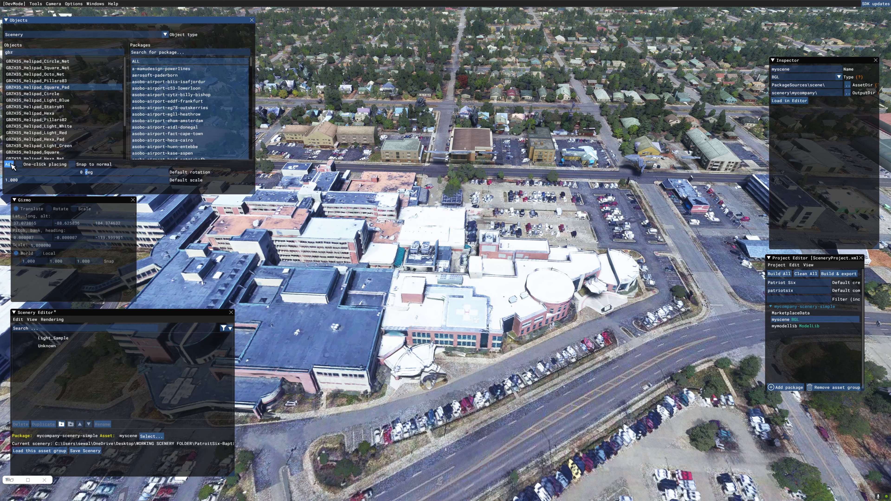
pyautogui.click(12, 165)
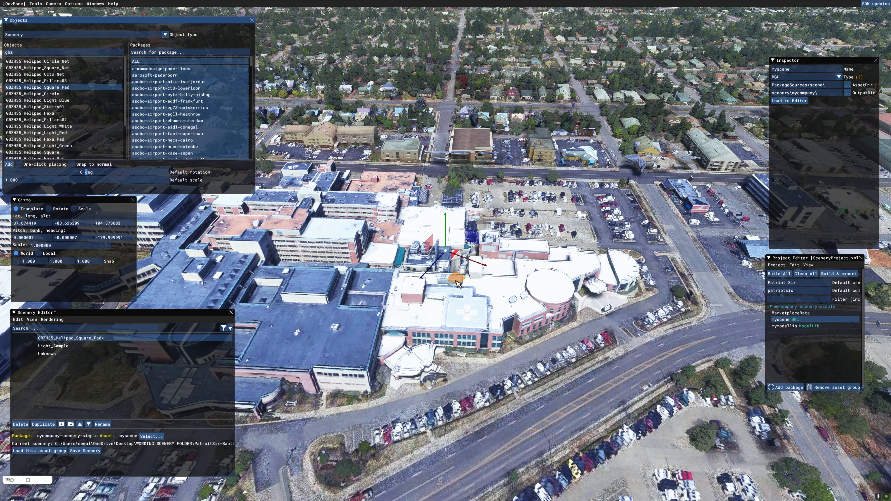
# Step: Move the square helipad off the hospital roof onto the ground beside the access road in front of the building
pyautogui.click(461, 298)
pyautogui.moveTo(460, 298); pyautogui.dragTo(470, 424)
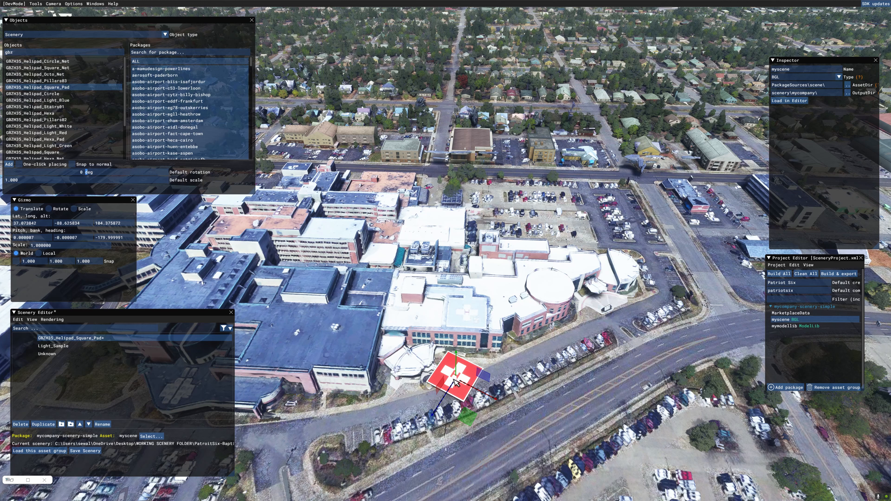
pyautogui.moveTo(476, 416); pyautogui.dragTo(474, 418)
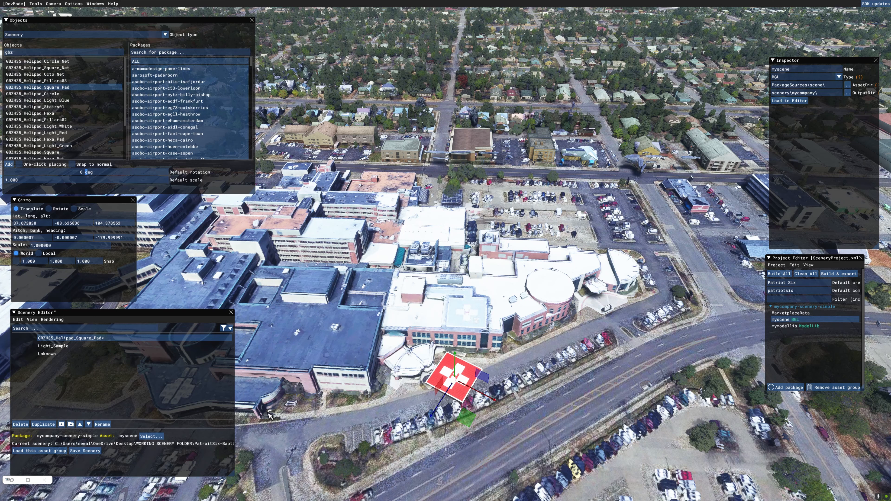
# Step: Show the square helipad's properties and turn off Snap to ground
pyautogui.click(32, 319)
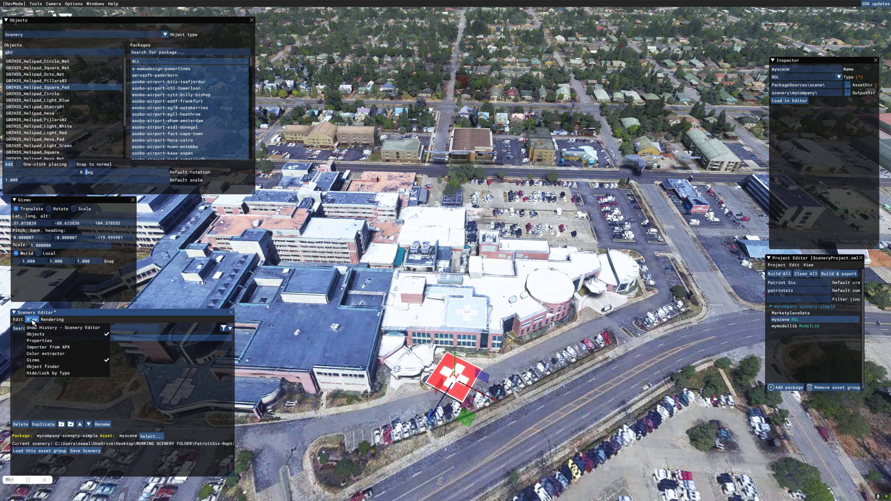
pyautogui.click(59, 341)
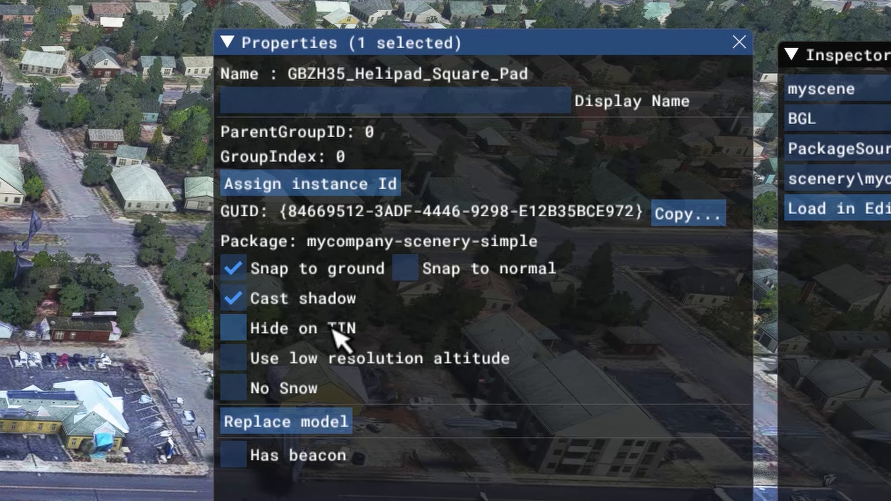
pyautogui.click(236, 272)
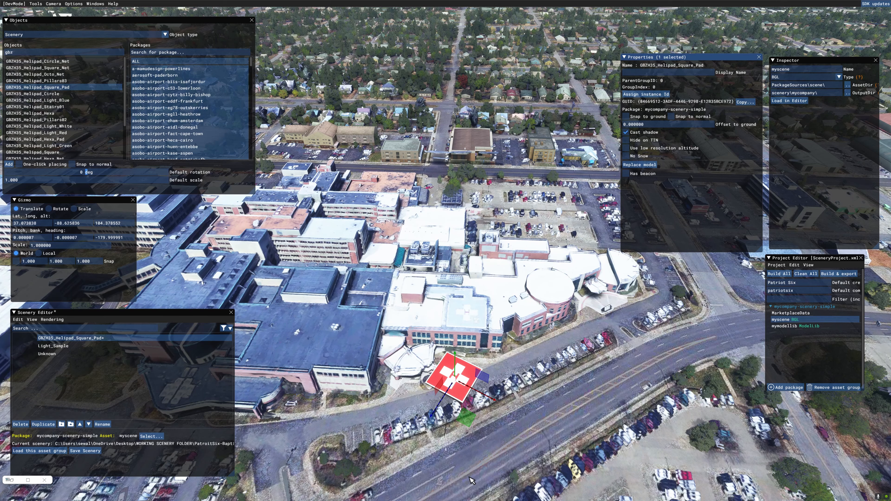
# Step: Raise the square helipad straight up to a ground offset of about 19.6, above the hospital's roof height
pyautogui.press('f')
pyautogui.press('r')
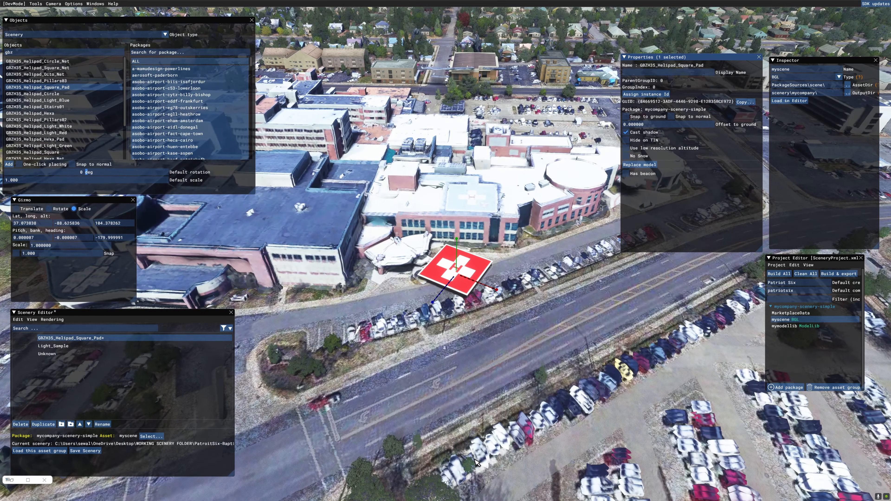
pyautogui.press('f')
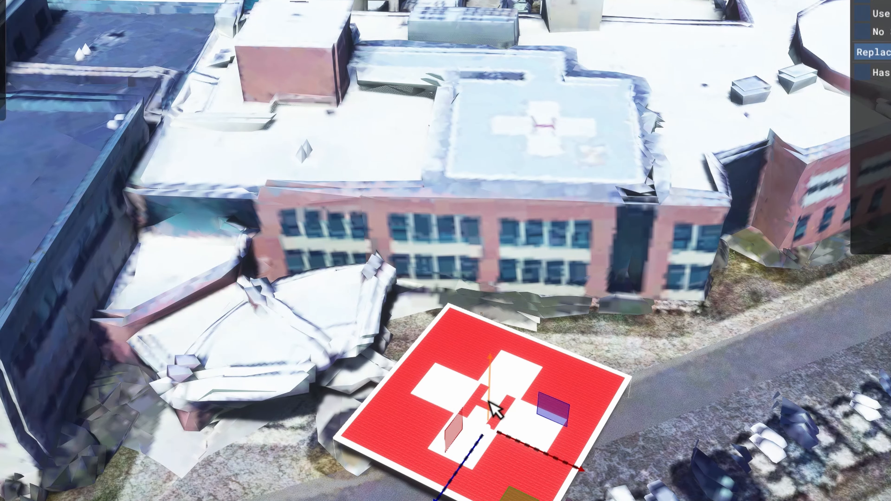
pyautogui.moveTo(489, 402); pyautogui.dragTo(548, 193)
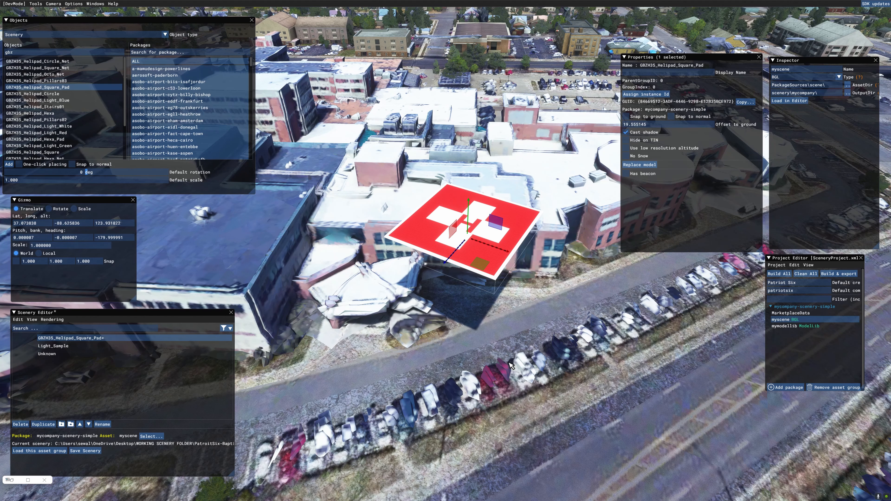
# Step: Looking straight down, move the raised square helipad horizontally over the hospital's existing rooftop landing area
pyautogui.press('w')
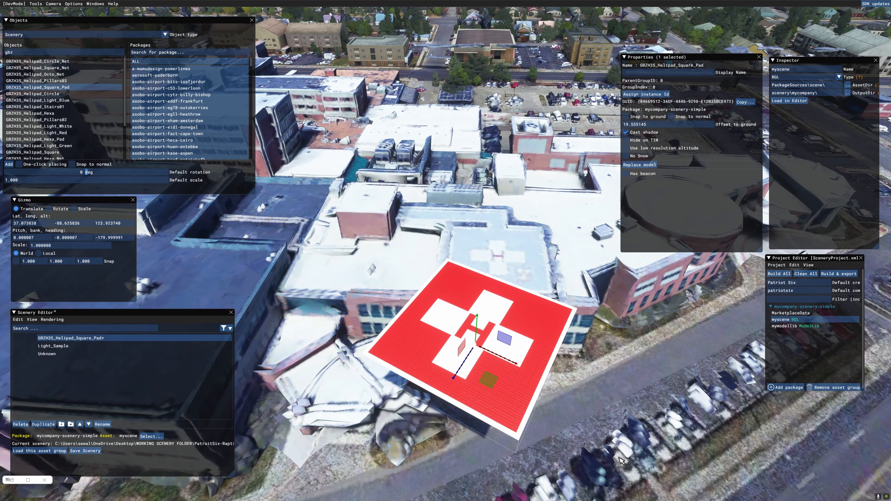
pyautogui.press('r')
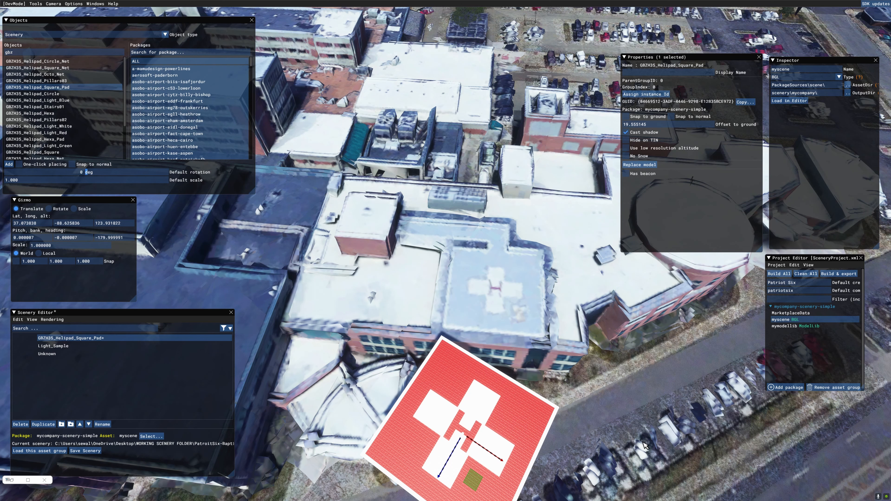
pyautogui.click(641, 443)
pyautogui.press('s')
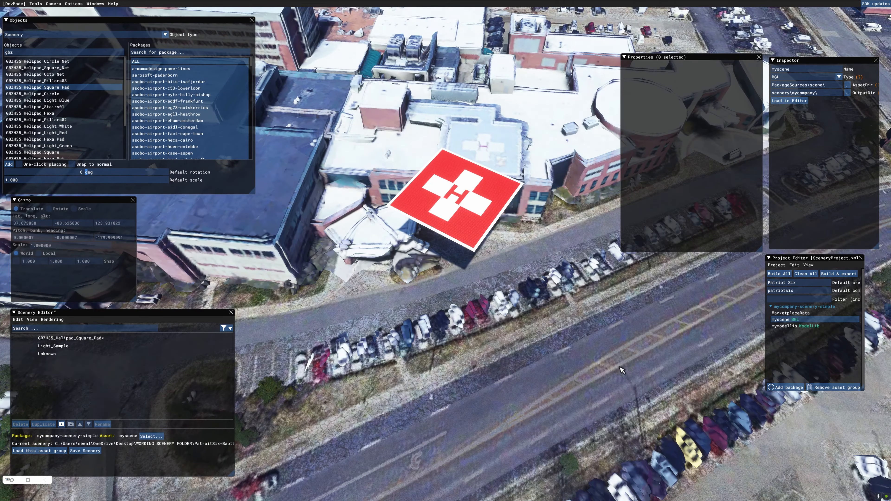
pyautogui.press('w')
pyautogui.press('w')
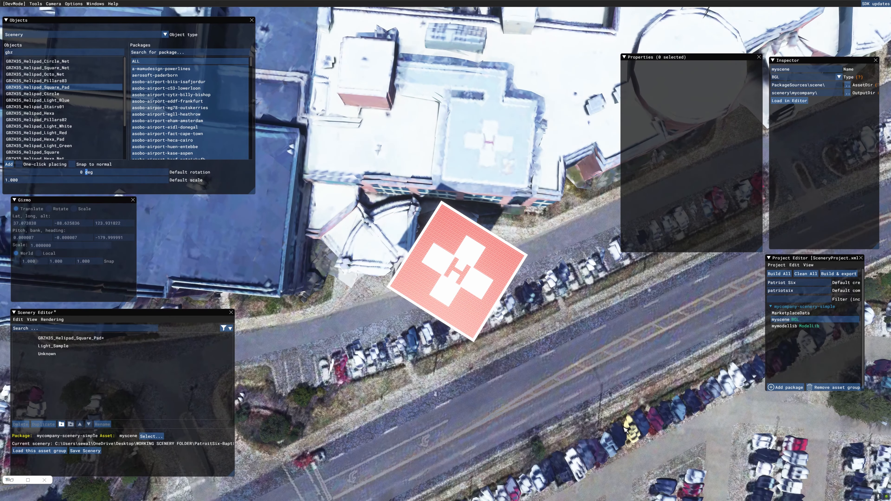
pyautogui.press('w')
pyautogui.press('w')
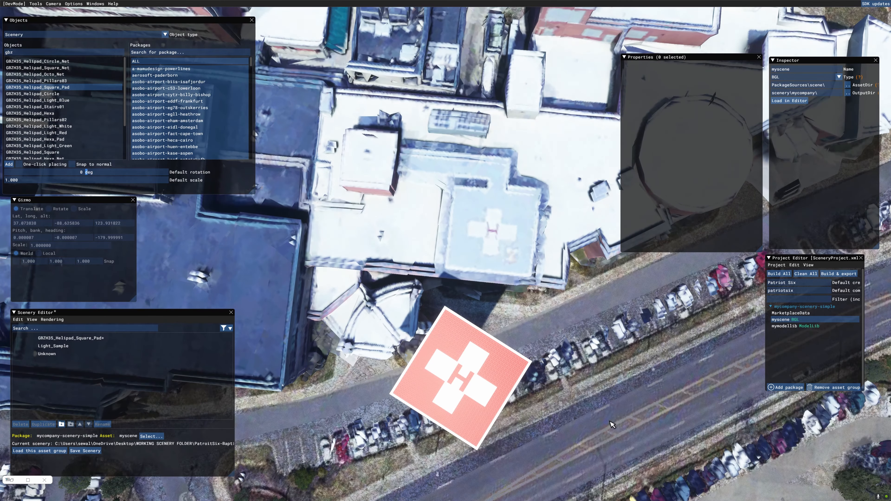
pyautogui.click(478, 392)
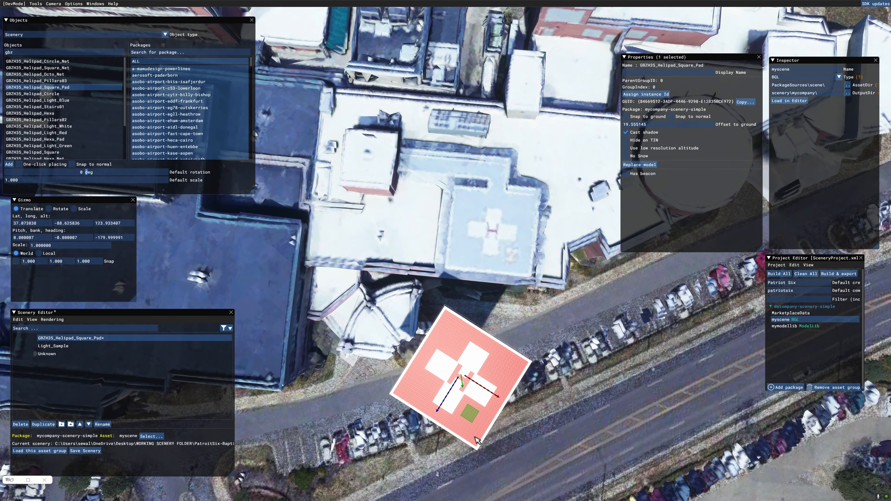
pyautogui.moveTo(470, 426); pyautogui.dragTo(503, 282)
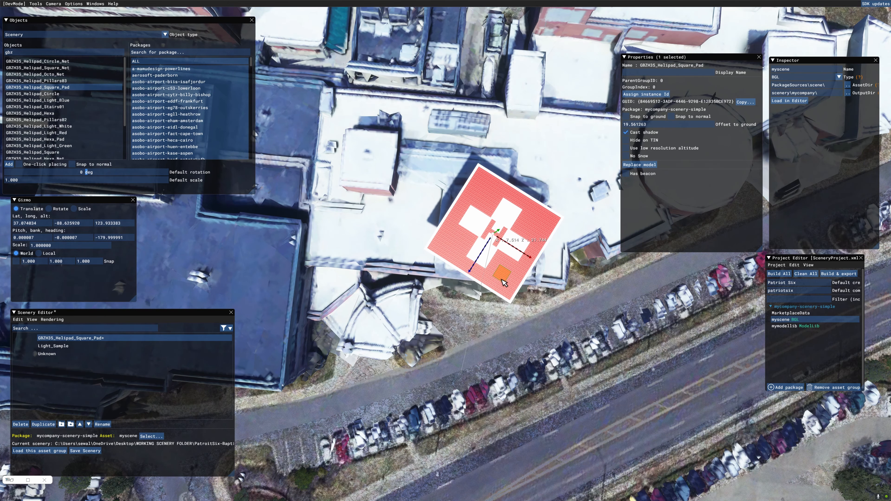
# Step: Rotate the square helipad to a heading of about 153.8 and scale it to about 0.739 to fit the rooftop landing area
pyautogui.click(48, 208)
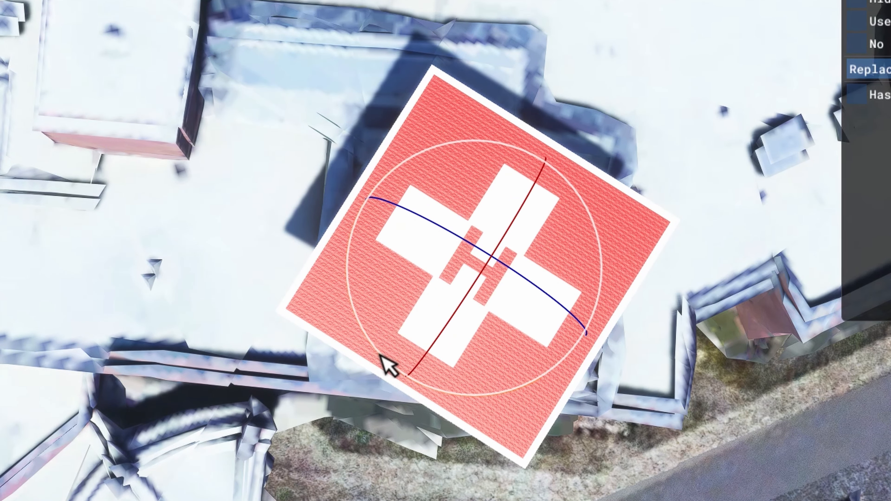
pyautogui.moveTo(382, 356); pyautogui.dragTo(432, 379)
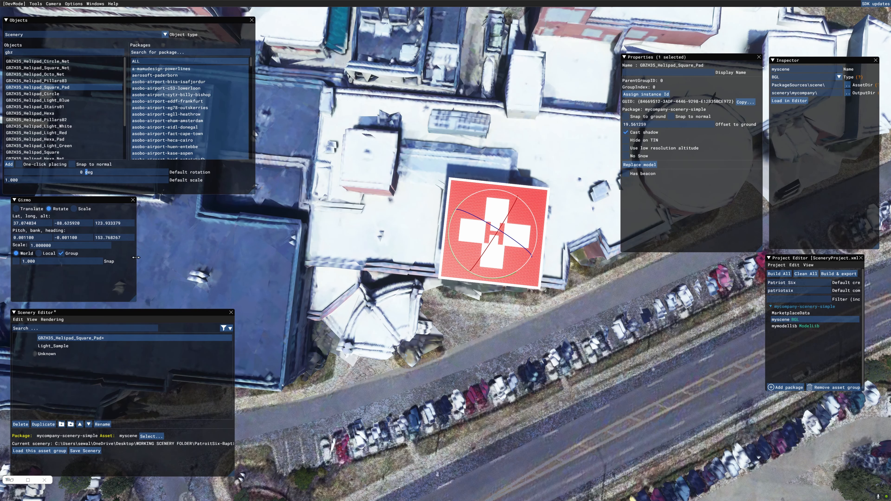
pyautogui.click(75, 208)
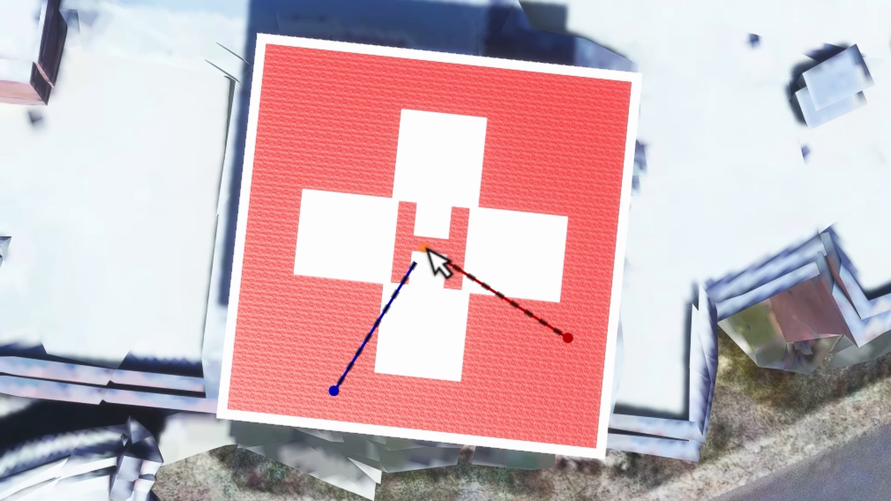
pyautogui.moveTo(425, 248); pyautogui.dragTo(402, 264)
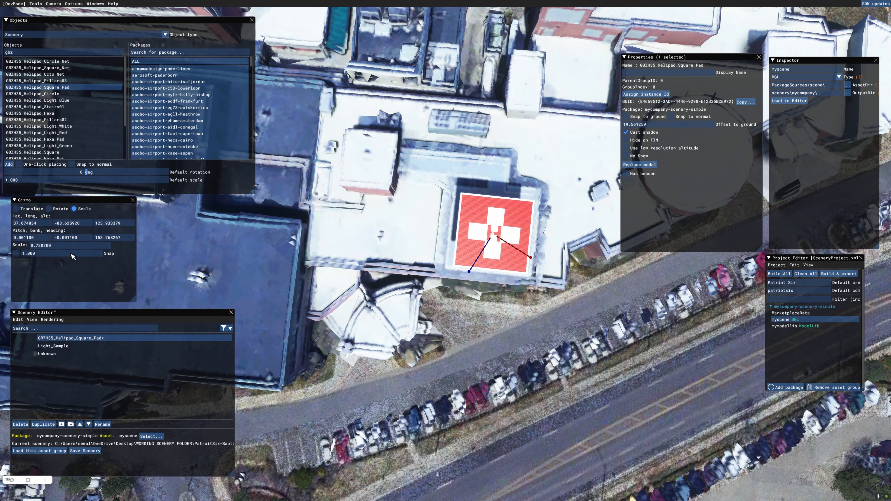
# Step: Lower the square helipad onto the hospital roof, to a ground offset of about 9.61
pyautogui.click(16, 209)
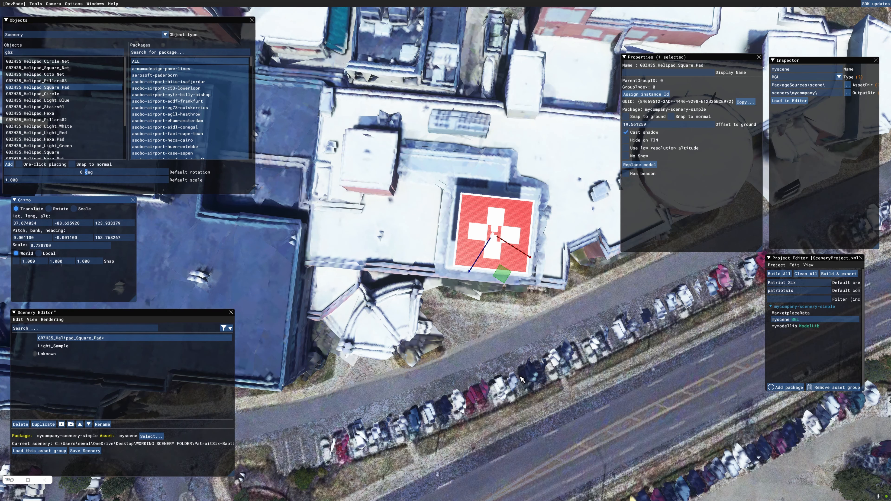
pyautogui.moveTo(516, 378); pyautogui.dragTo(522, 287, button='middle')
pyautogui.press('w')
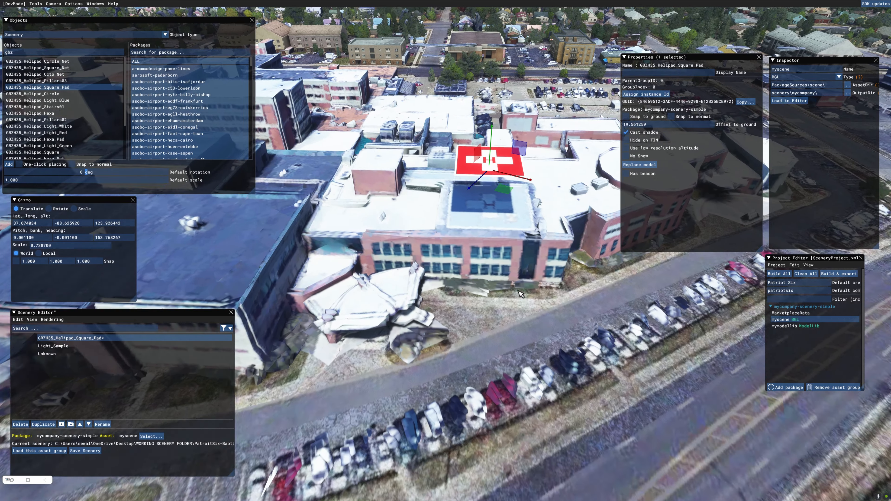
pyautogui.press('d')
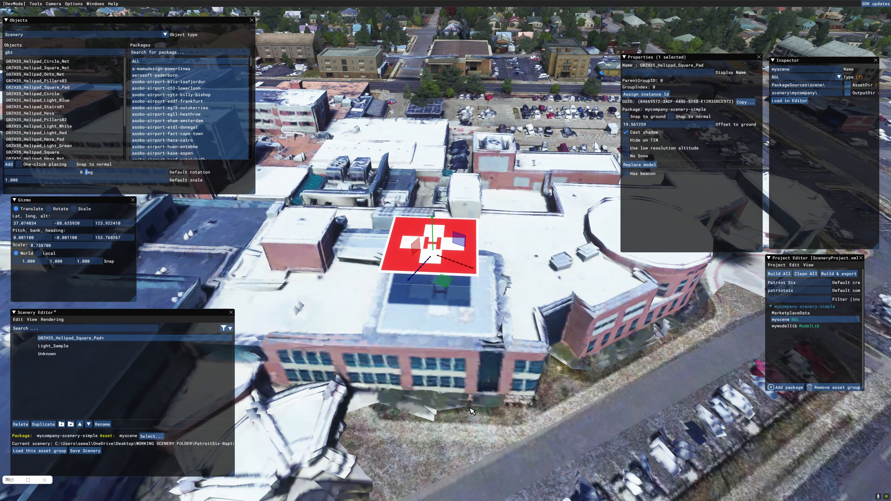
pyautogui.moveTo(470, 407); pyautogui.dragTo(473, 387, button='middle')
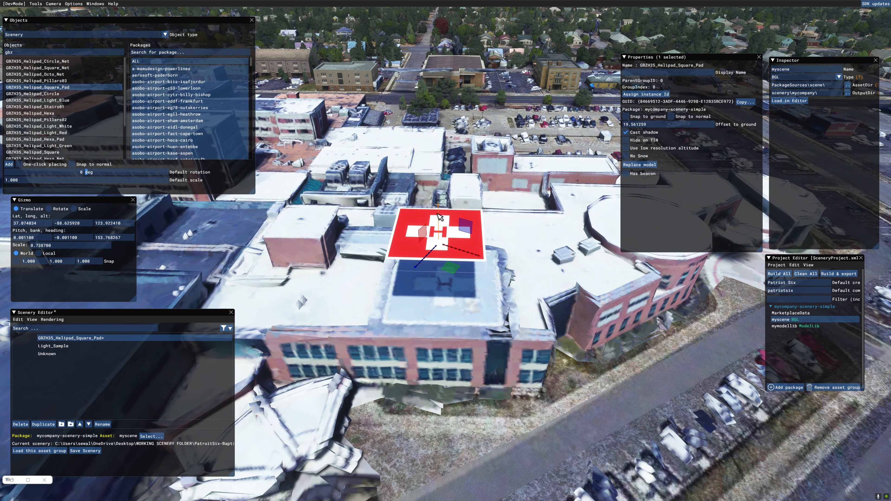
pyautogui.moveTo(439, 215); pyautogui.dragTo(446, 260)
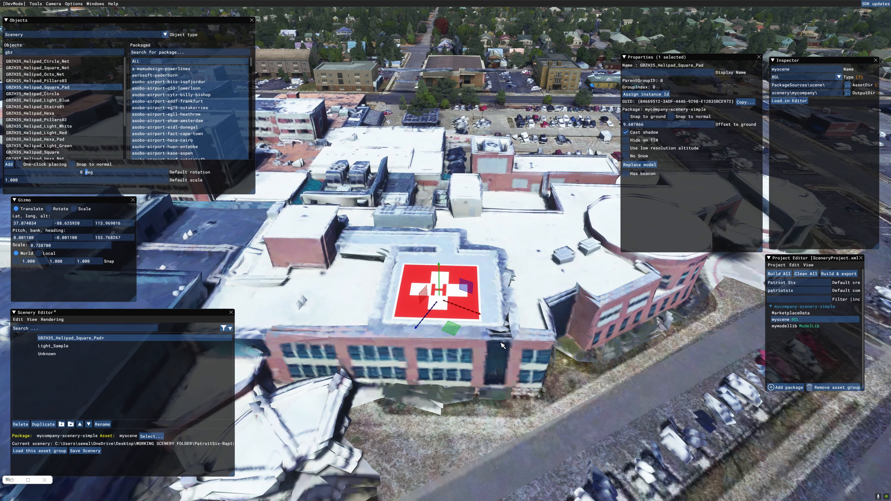
# Step: Nudge the square helipad horizontally to centre it on the rooftop landing area and scale it to about 0.897
pyautogui.moveTo(549, 413); pyautogui.dragTo(551, 466, button='right')
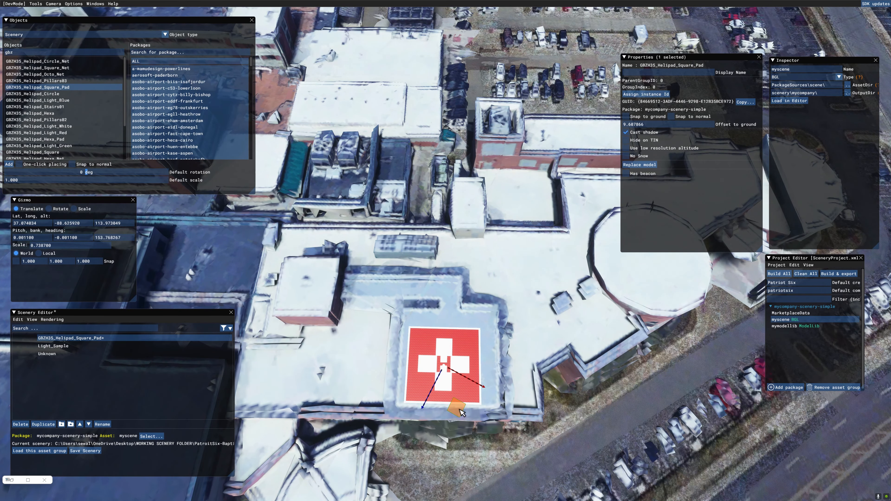
pyautogui.moveTo(461, 412); pyautogui.dragTo(464, 405)
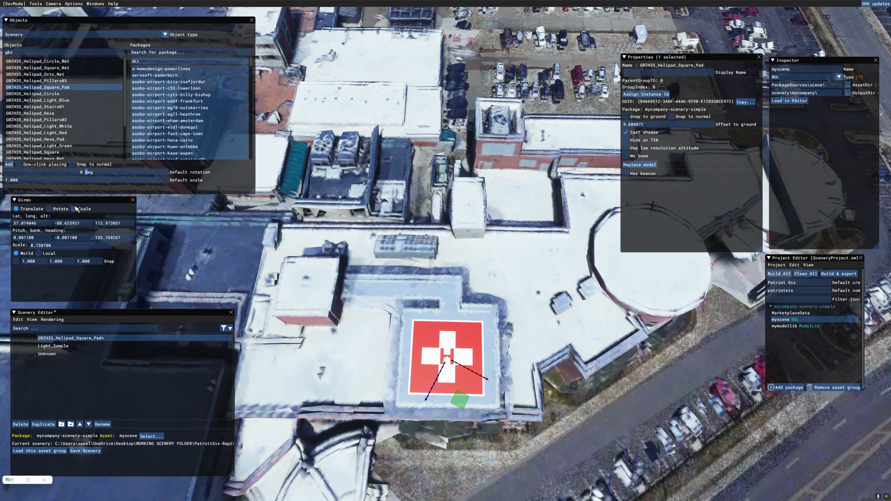
pyautogui.click(75, 208)
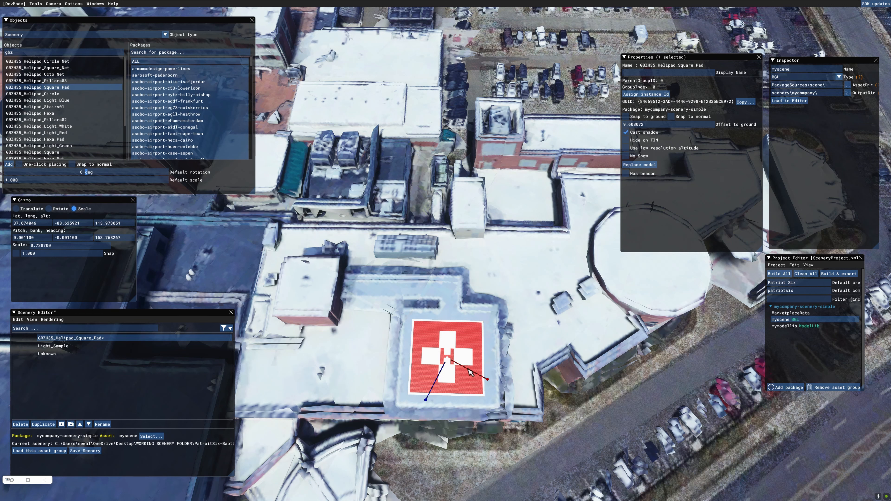
pyautogui.moveTo(425, 400); pyautogui.dragTo(443, 382)
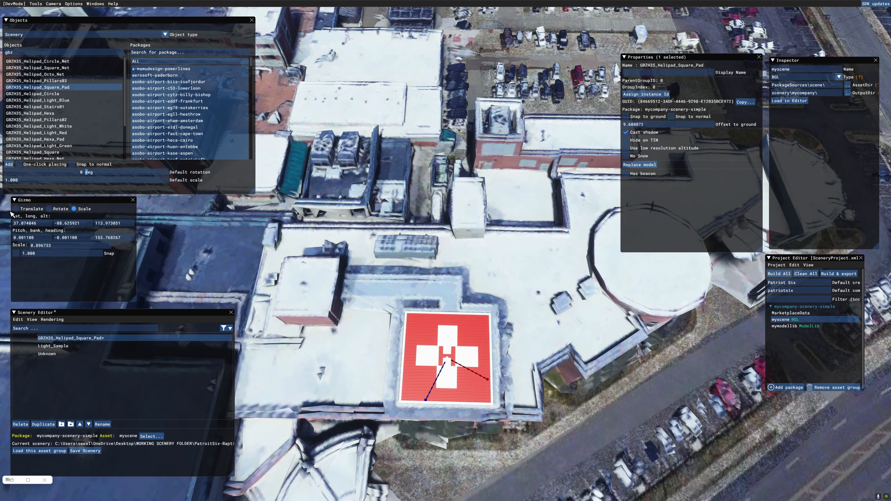
# Step: Lower the square helipad onto the roof, to an altitude of about 113.62, and save the scenery
pyautogui.click(16, 209)
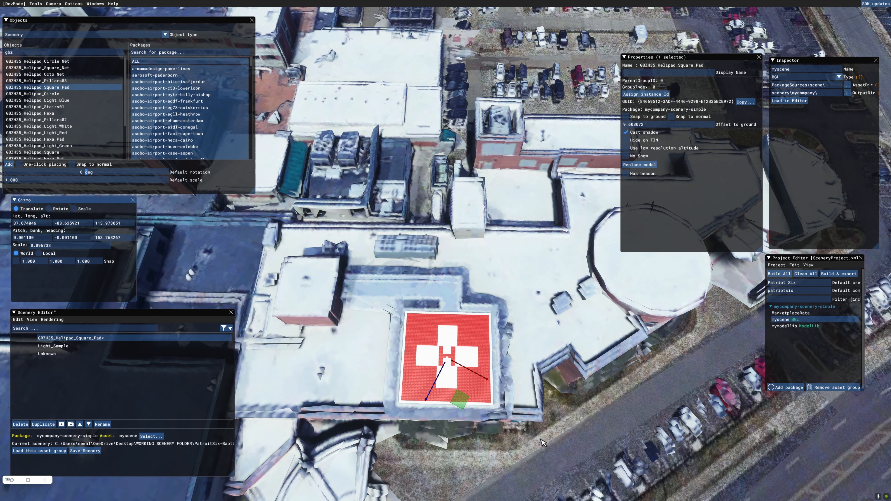
pyautogui.moveTo(534, 449); pyautogui.dragTo(537, 355, button='right')
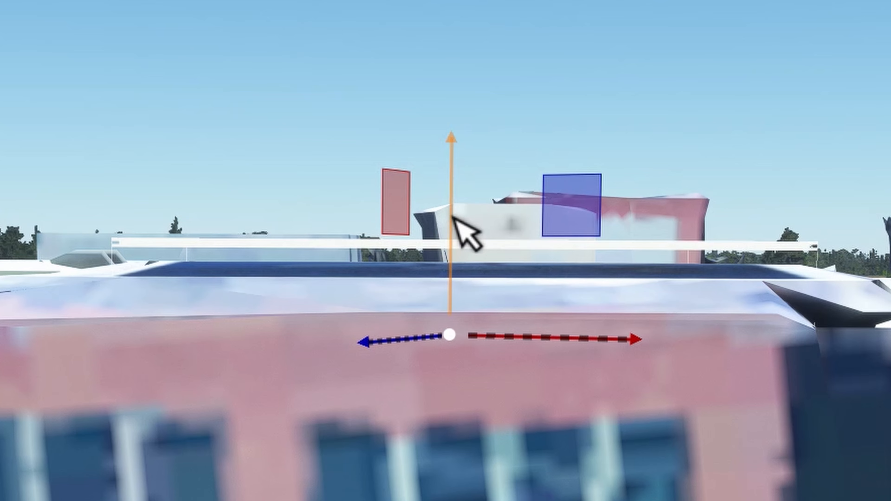
pyautogui.moveTo(452, 216); pyautogui.dragTo(453, 228)
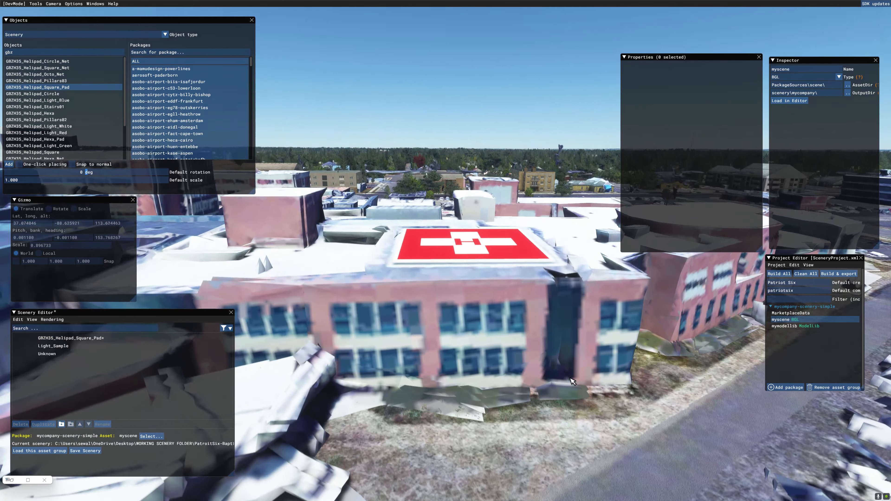
pyautogui.press('s')
pyautogui.press('s')
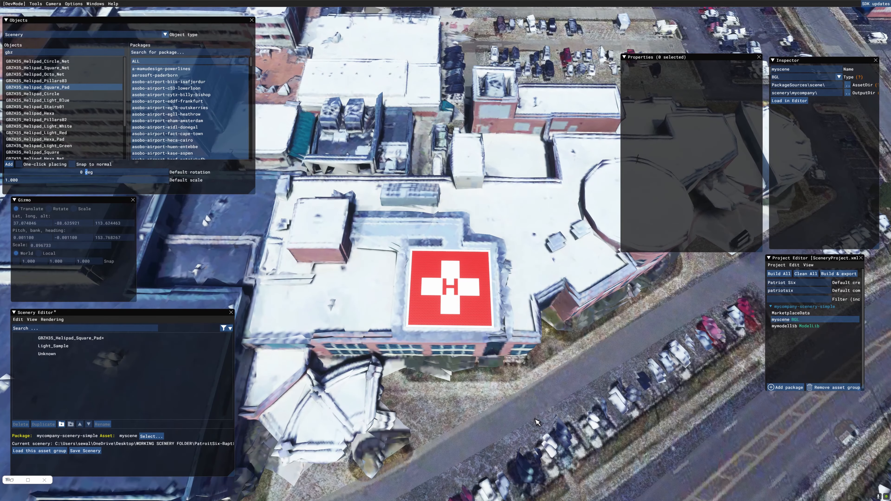
pyautogui.moveTo(535, 419); pyautogui.dragTo(535, 415, button='right')
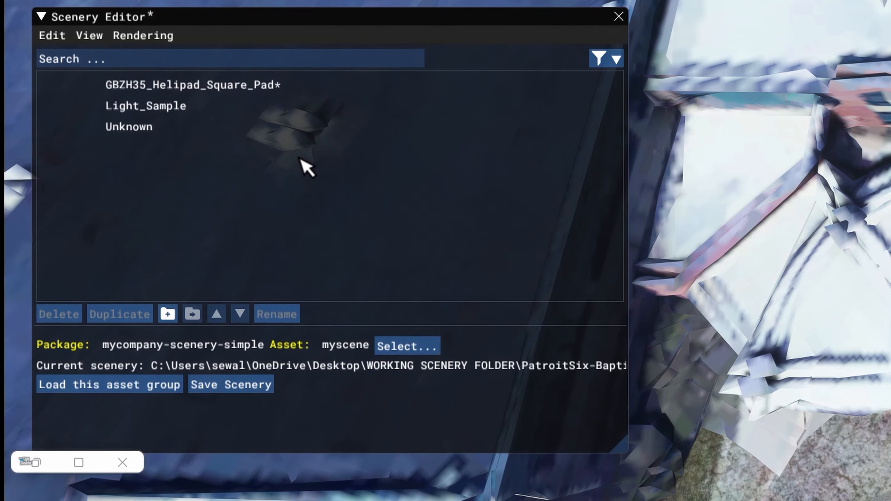
pyautogui.click(235, 395)
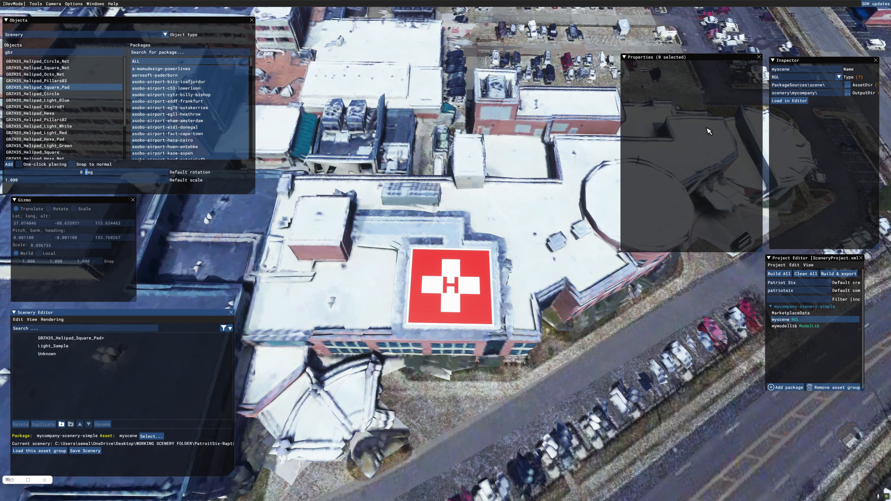
pyautogui.click(759, 57)
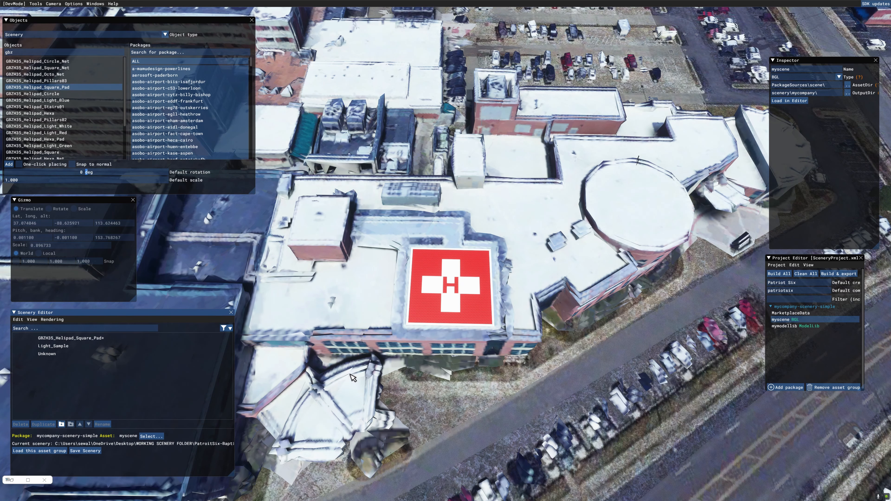
# Step: Set the simulator's time of day to 11:59 PM in the weather settings
pyautogui.moveTo(676, 54)
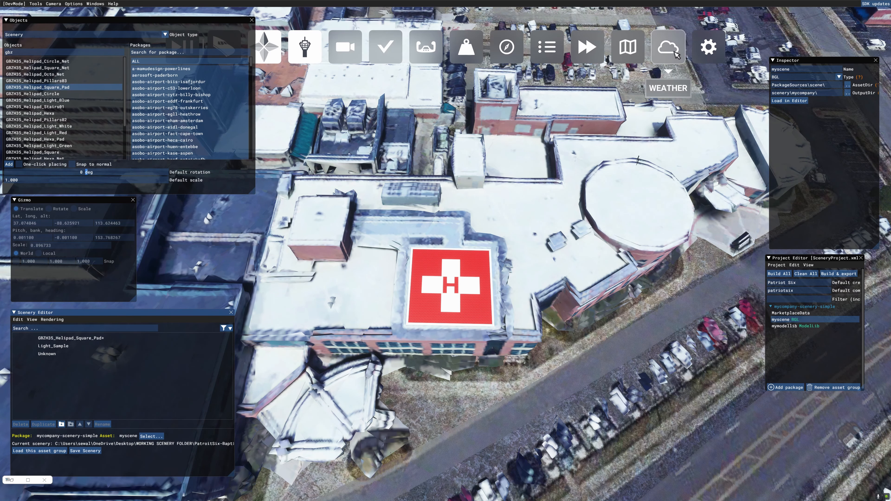
pyautogui.click(676, 55)
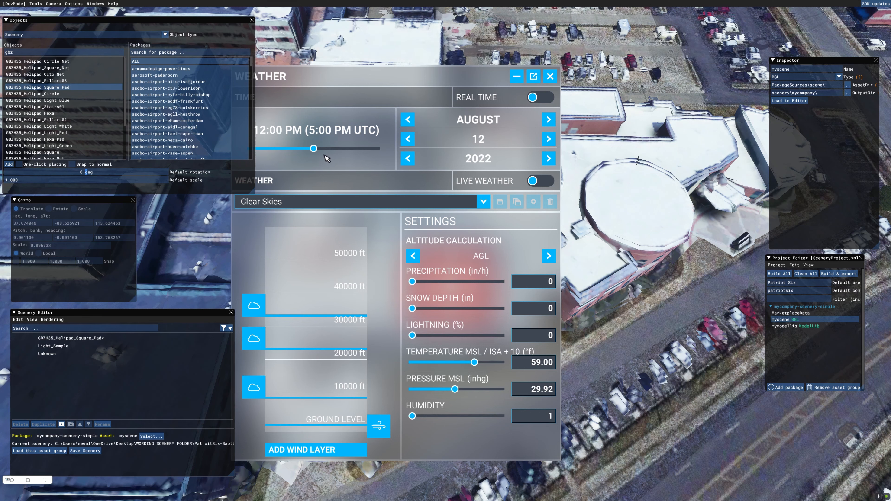
pyautogui.moveTo(313, 149); pyautogui.dragTo(376, 148)
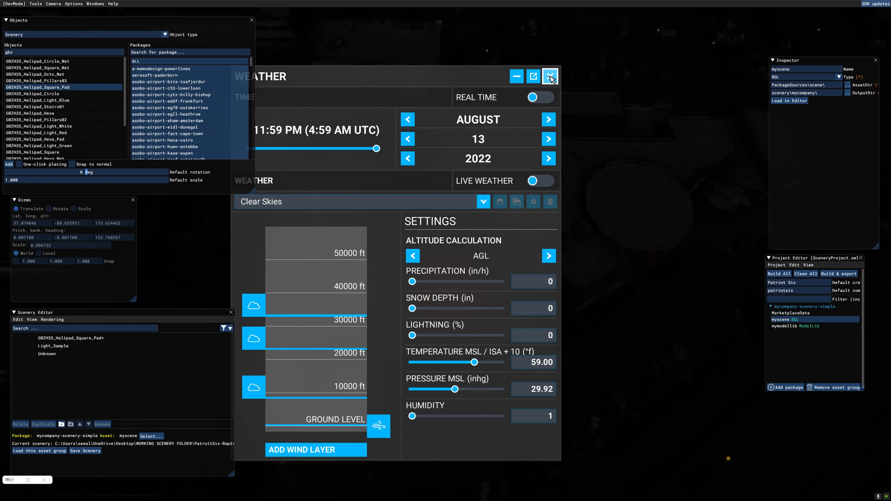
pyautogui.click(550, 77)
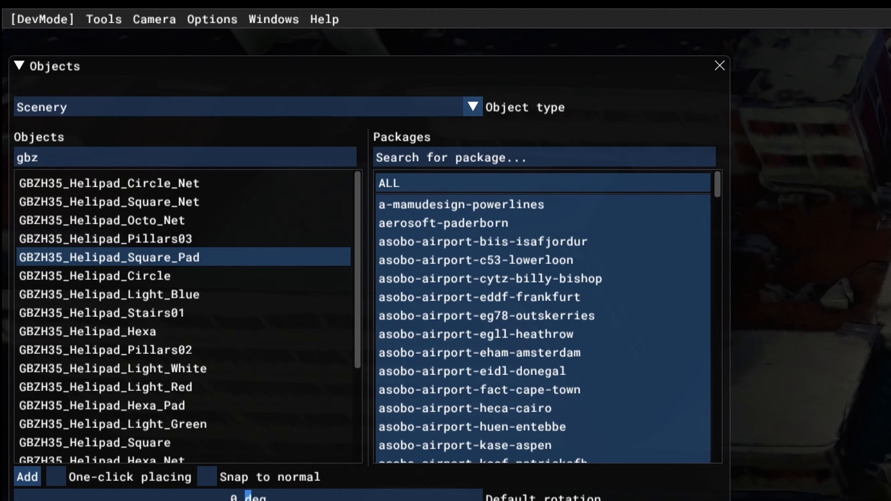
# Step: Search the scenery objects for "light" and for "warm", and add a Light_Warm_Medium object at the helipad
pyautogui.click(97, 162)
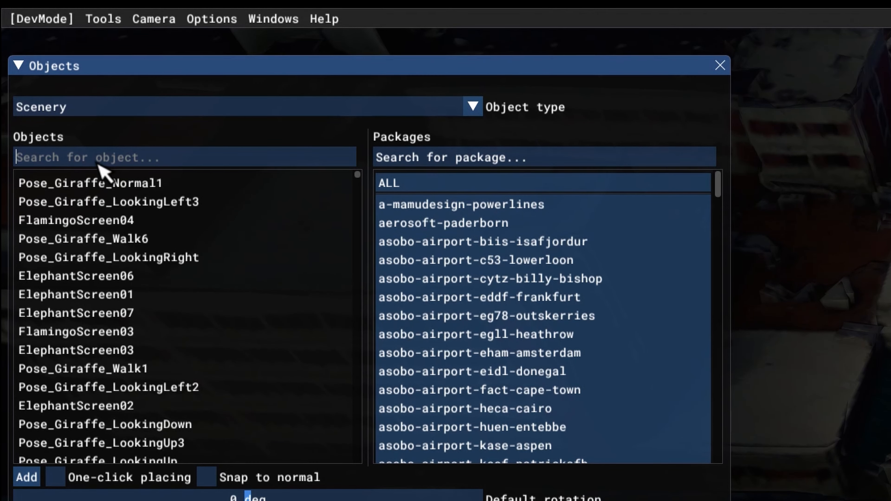
pyautogui.write('light')
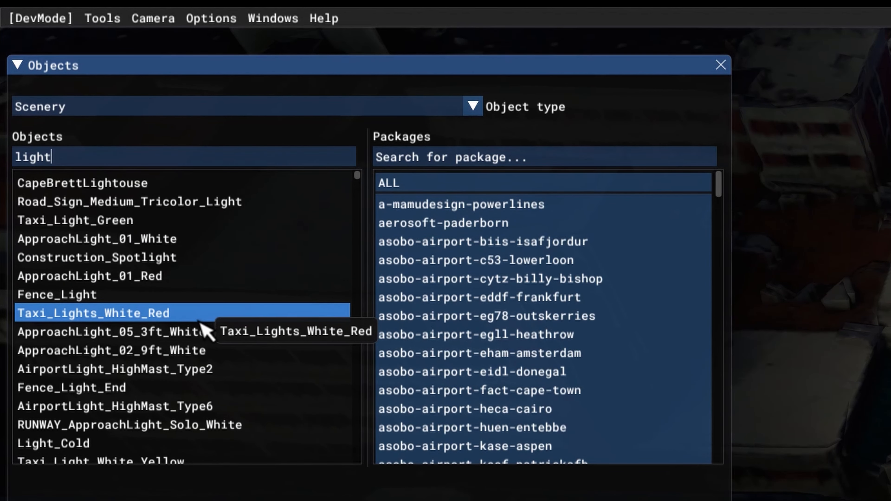
pyautogui.press('BackSpace')
pyautogui.press('BackSpace')
pyautogui.press('BackSpace')
pyautogui.press('BackSpace')
pyautogui.press('BackSpace')
pyautogui.write('warm')
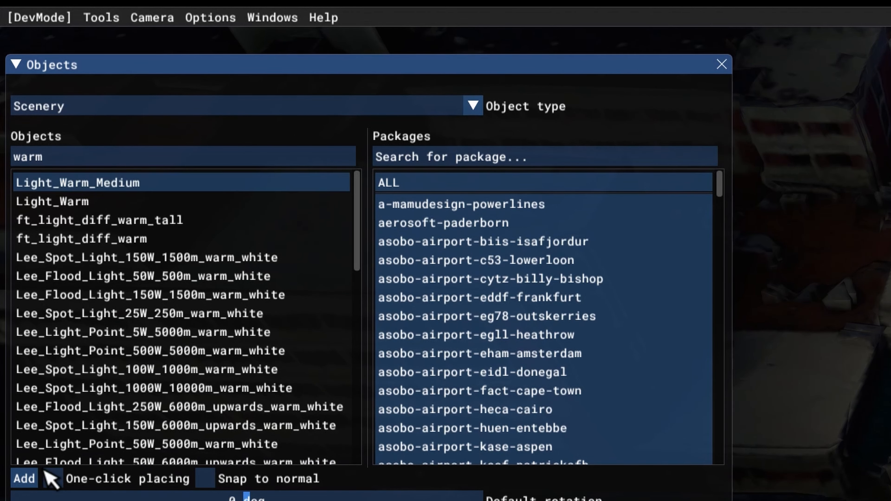
pyautogui.click(28, 474)
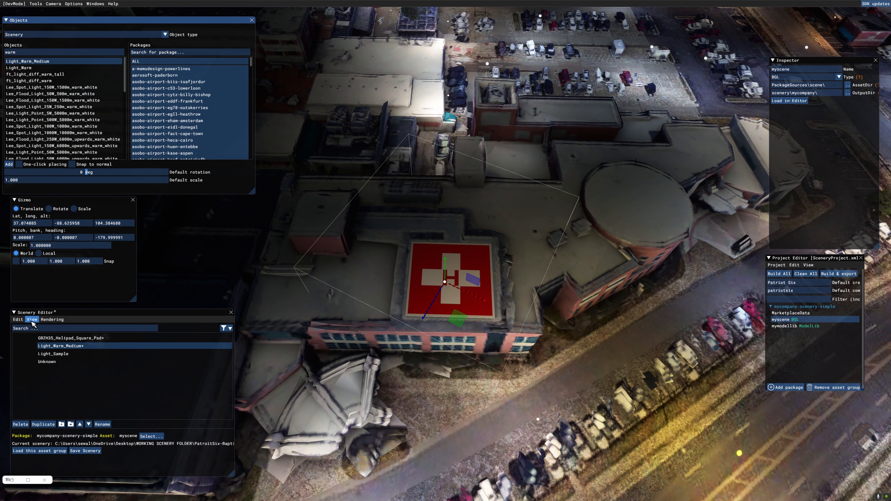
# Step: Turn off Snap to ground for the warm light and raise it to a ground offset of about 20.6 above the roof
pyautogui.click(32, 320)
pyautogui.click(52, 346)
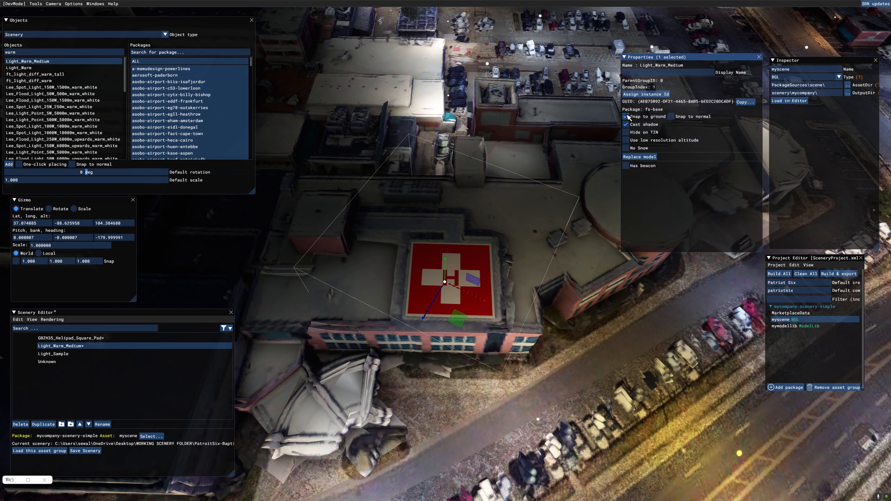
pyautogui.click(626, 117)
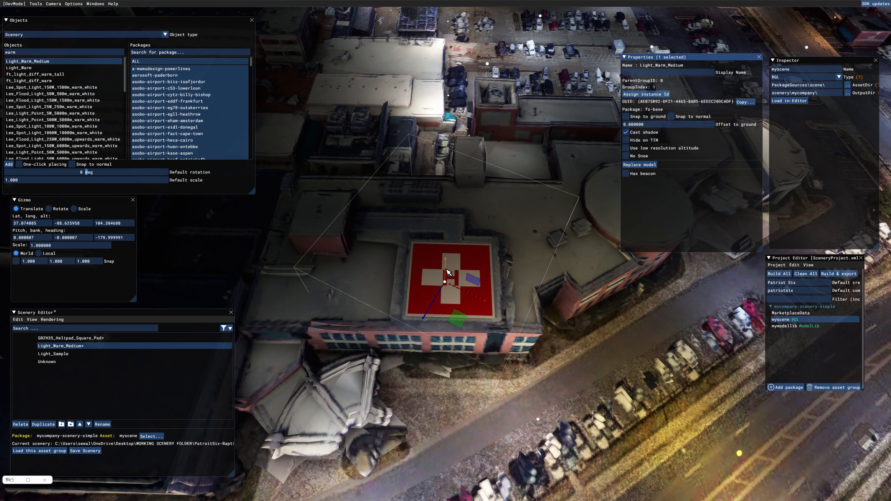
pyautogui.moveTo(452, 271); pyautogui.dragTo(457, 206)
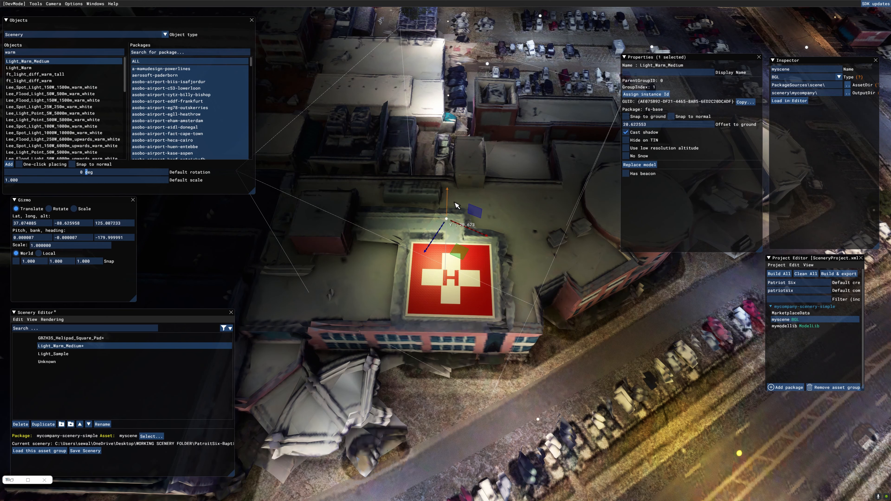
pyautogui.press('s')
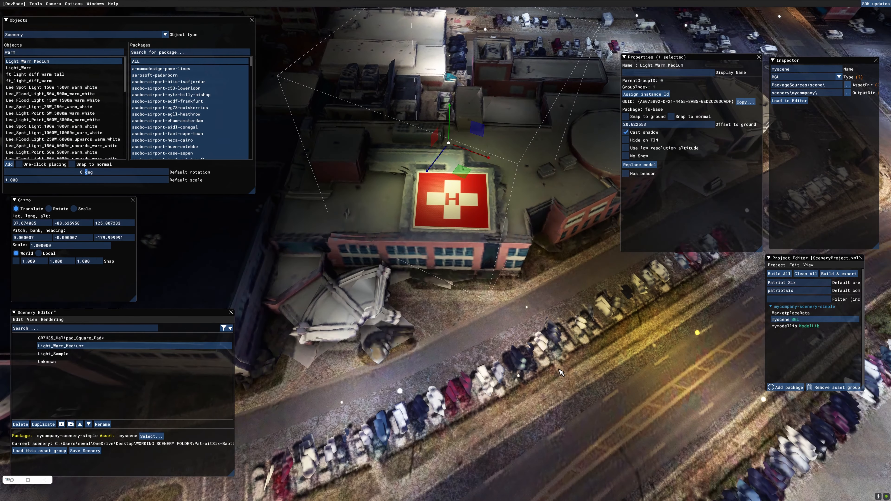
pyautogui.press('w')
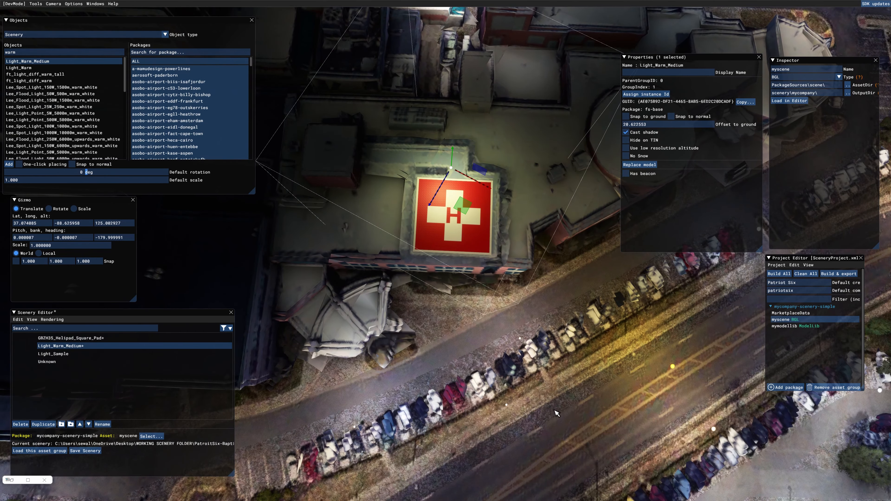
pyautogui.press('s')
pyautogui.press('w')
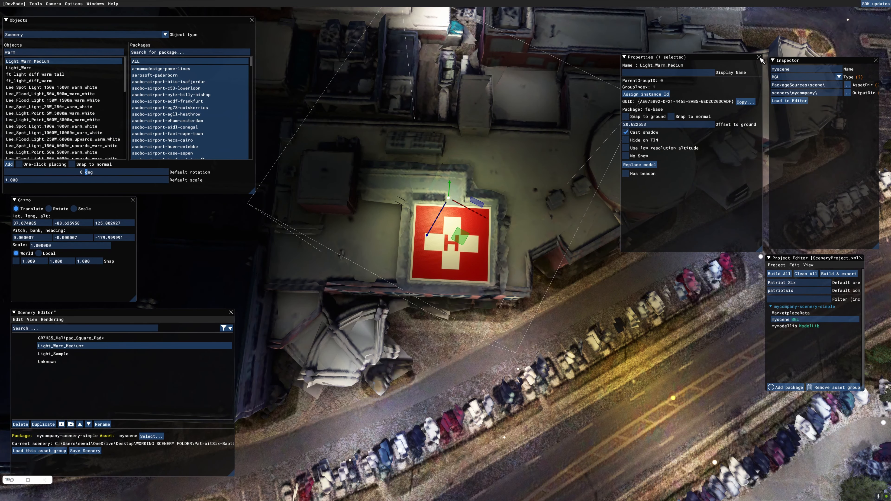
pyautogui.click(759, 58)
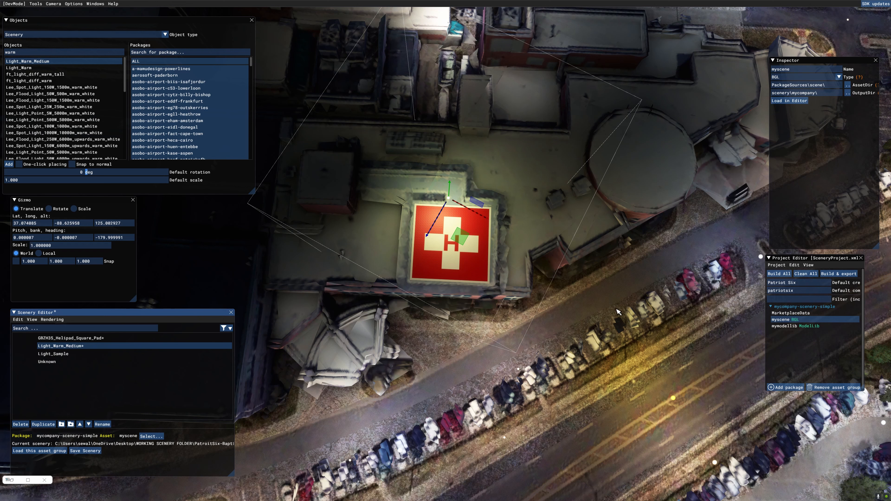
pyautogui.click(641, 312)
pyautogui.click(629, 257)
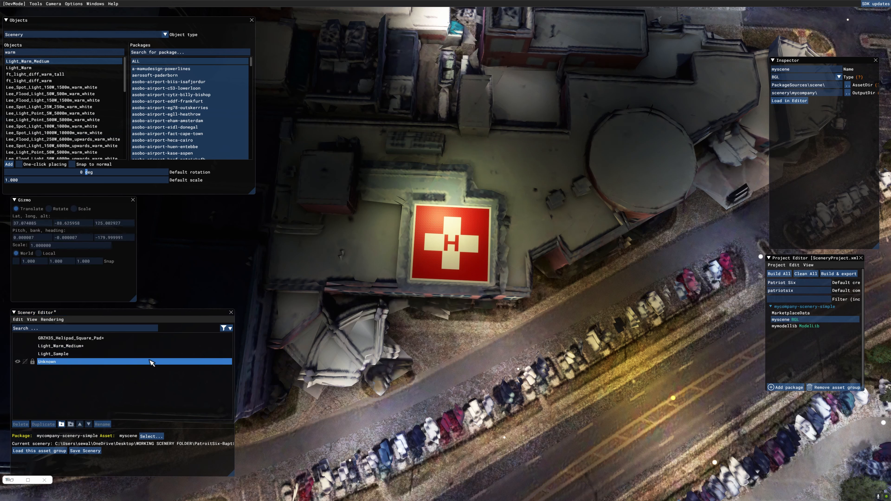
# Step: Move the Light_Warm_Medium object horizontally over the helipad's centre and raise it to an altitude of about 132.35
pyautogui.click(97, 346)
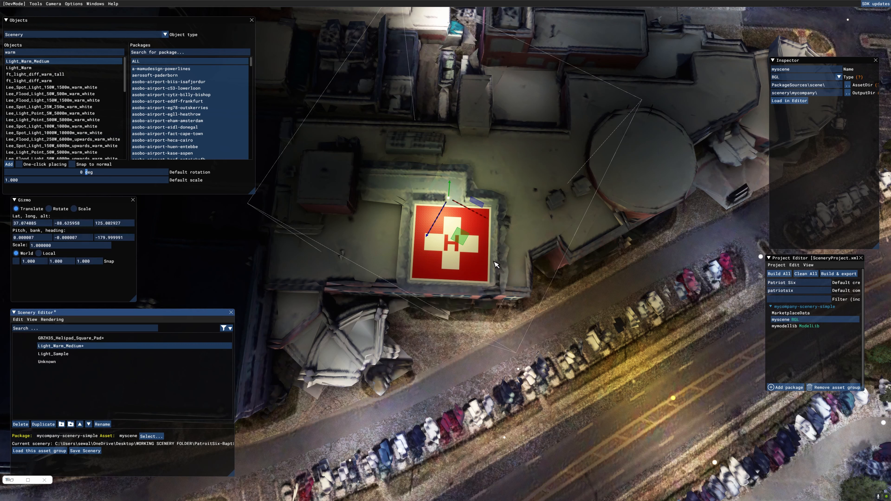
pyautogui.moveTo(460, 236); pyautogui.dragTo(465, 272)
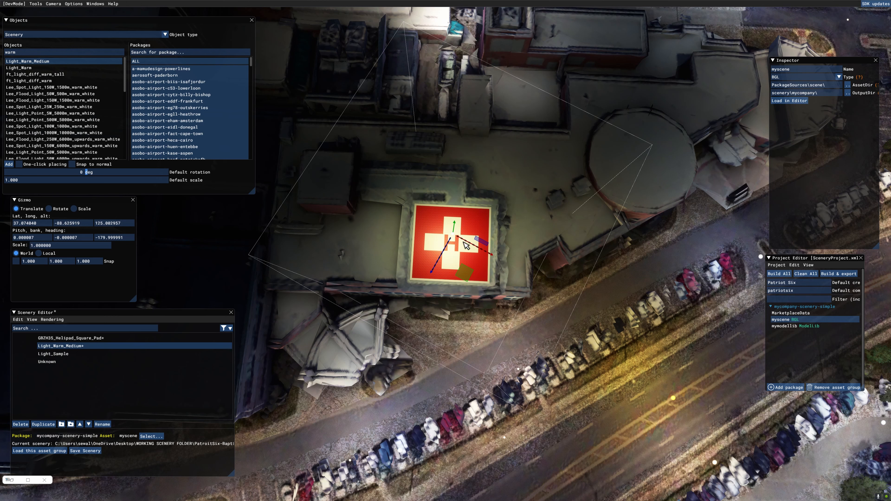
pyautogui.moveTo(458, 228); pyautogui.dragTo(458, 215)
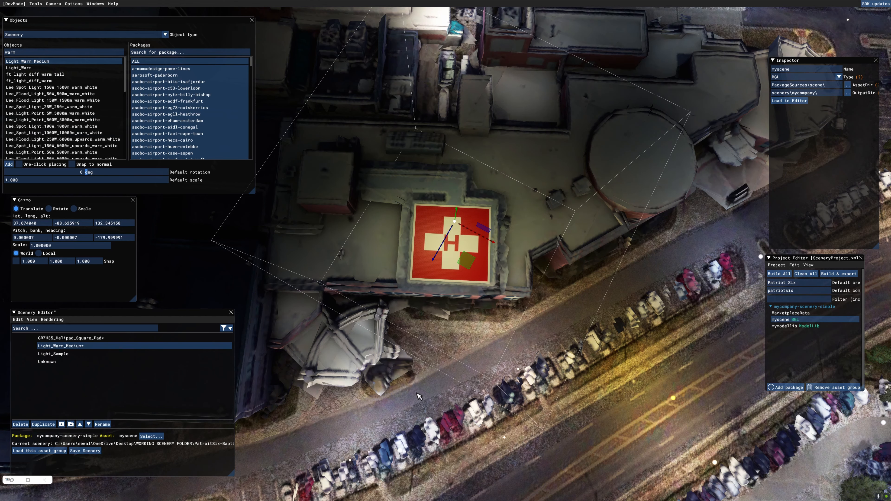
# Step: Deselect the warm light and examine the helipad's night lighting from farther above the hospital
pyautogui.click(419, 401)
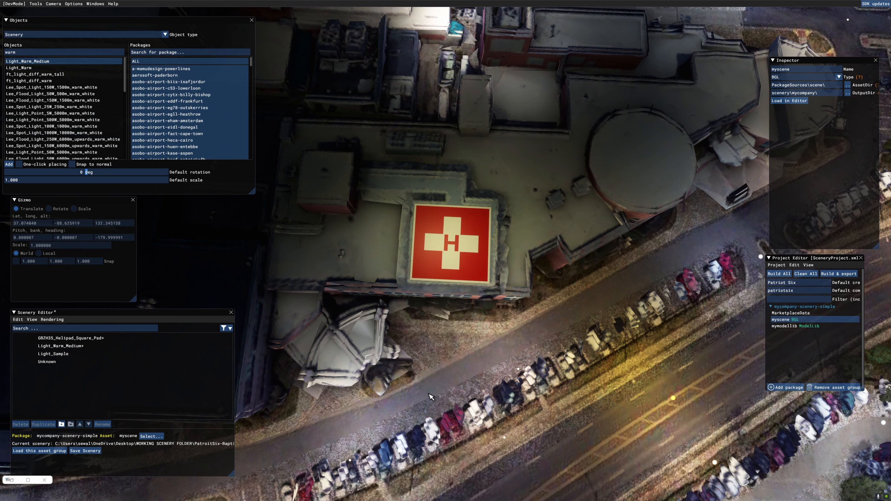
pyautogui.scroll(-4, 432, 396)
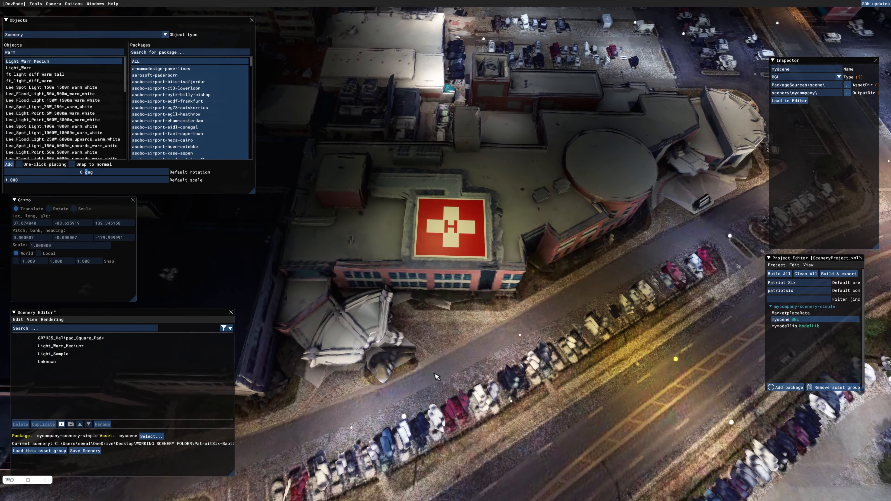
pyautogui.scroll(-5, 433, 377)
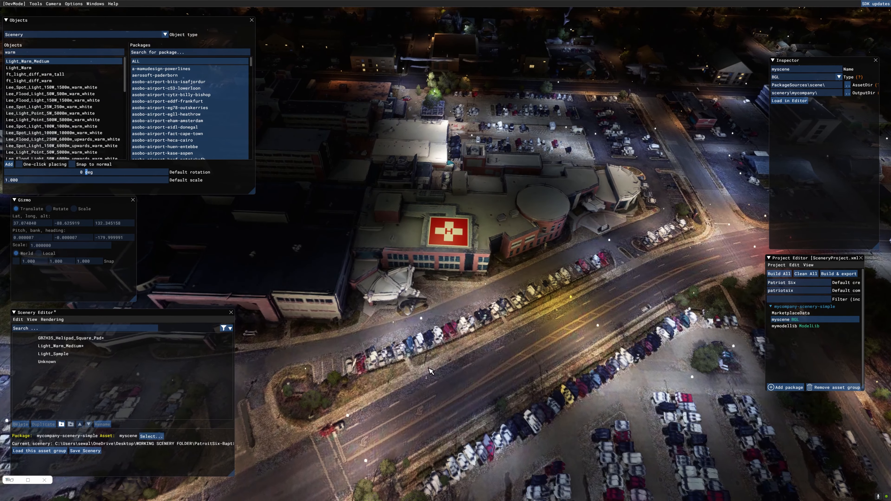
pyautogui.scroll(-3, 432, 374)
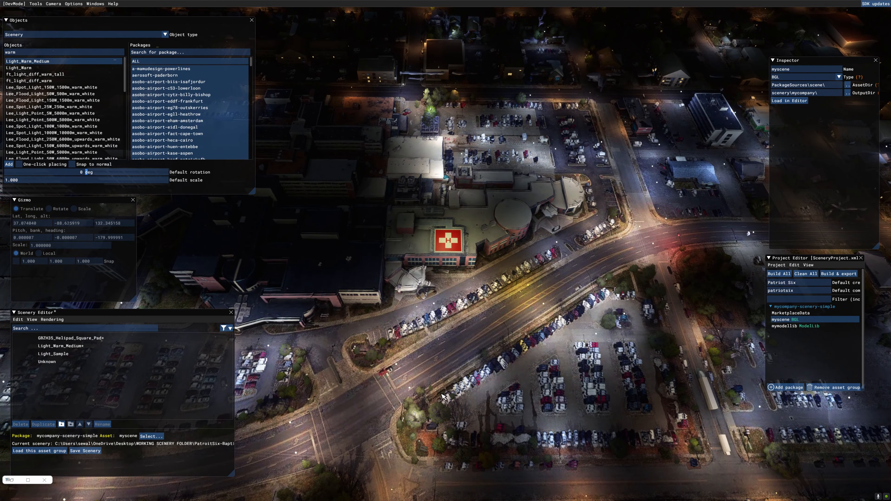
pyautogui.scroll(2, 440, 383)
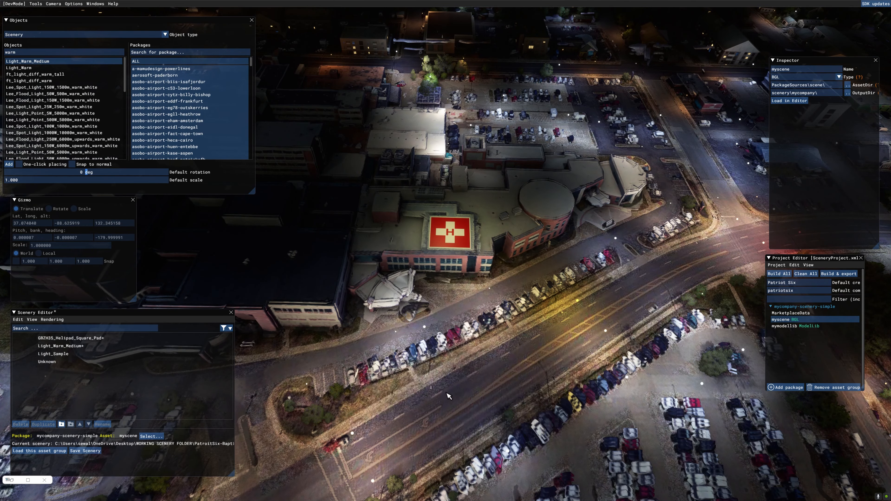
# Step: Save the Baptist Health Helipad scenery with its helipad and lights
pyautogui.scroll(-2, 448, 396)
pyautogui.scroll(2, 450, 397)
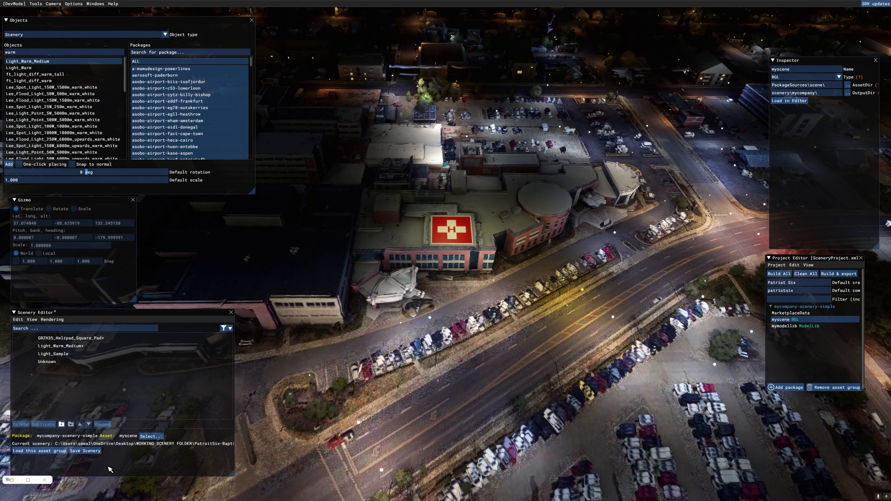
pyautogui.click(88, 452)
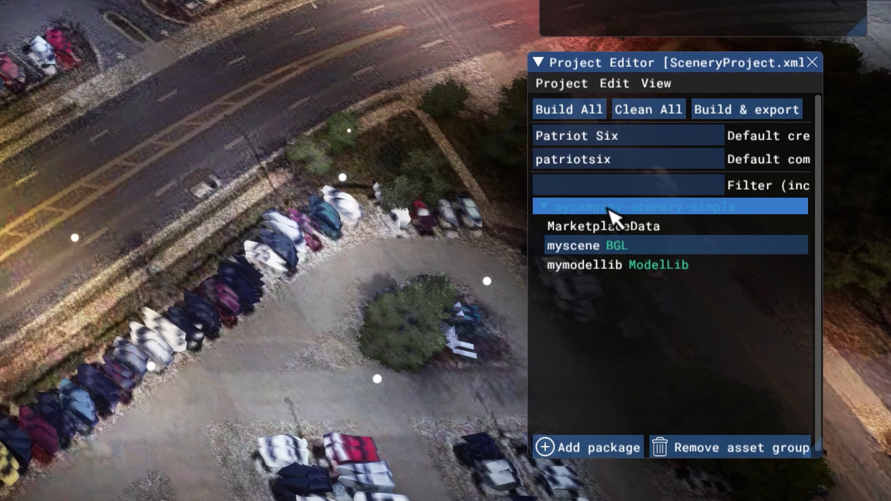
# Step: Select the mycompany-scenery-simple package in the project and build it
pyautogui.click(610, 211)
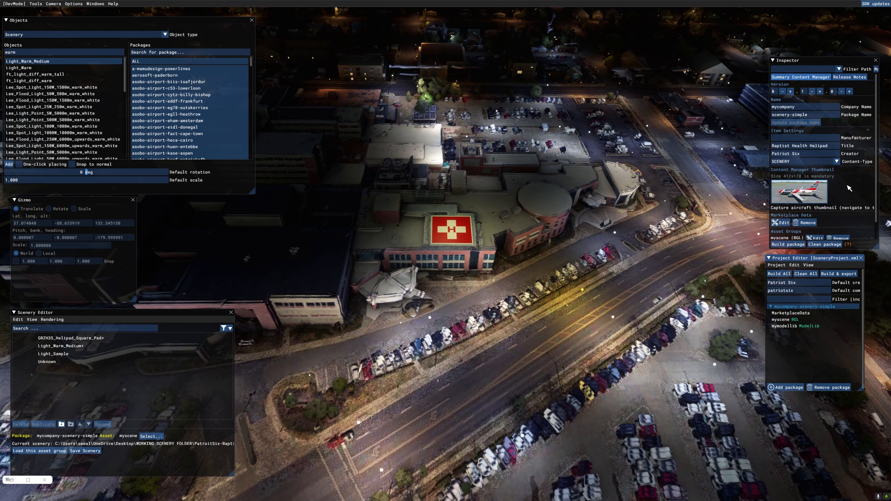
pyautogui.click(789, 322)
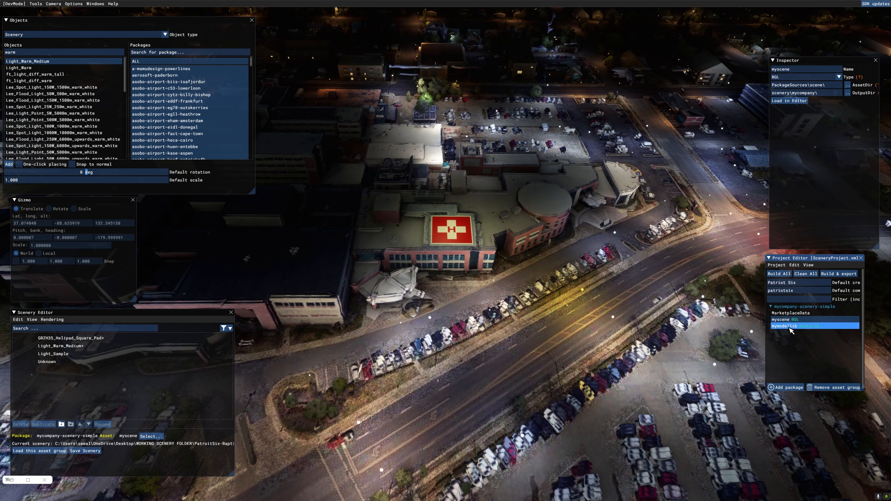
pyautogui.click(790, 326)
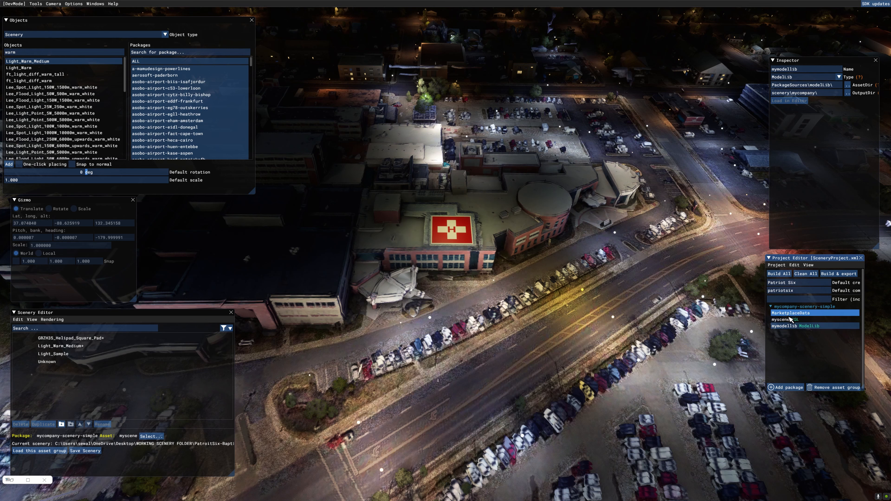
pyautogui.click(779, 322)
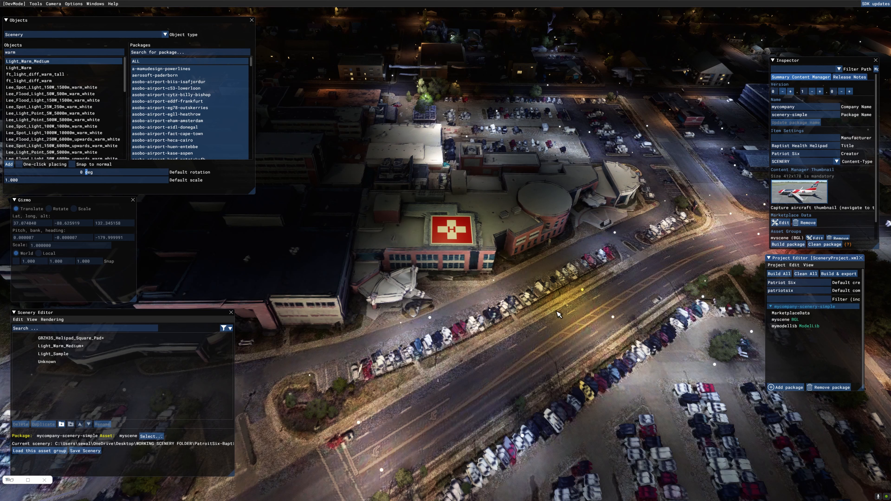
pyautogui.click(783, 245)
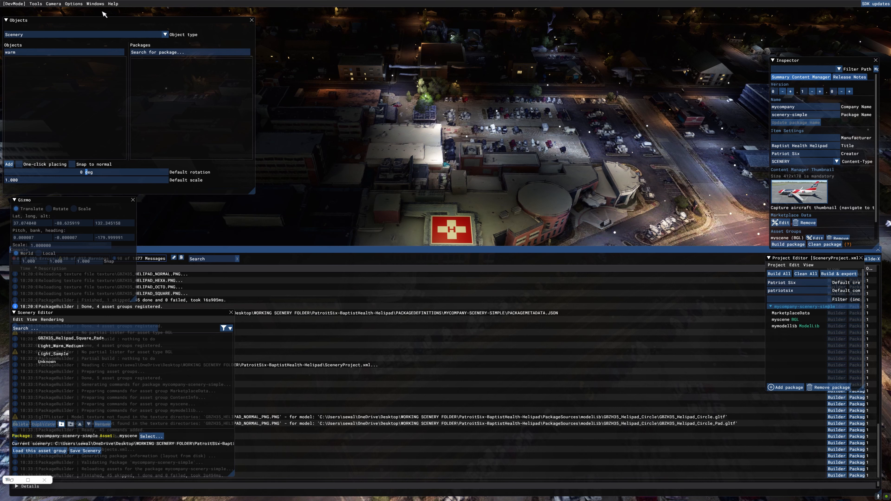
# Step: Close the build console, the Scenery Editor and the Project Editor
pyautogui.click(96, 3)
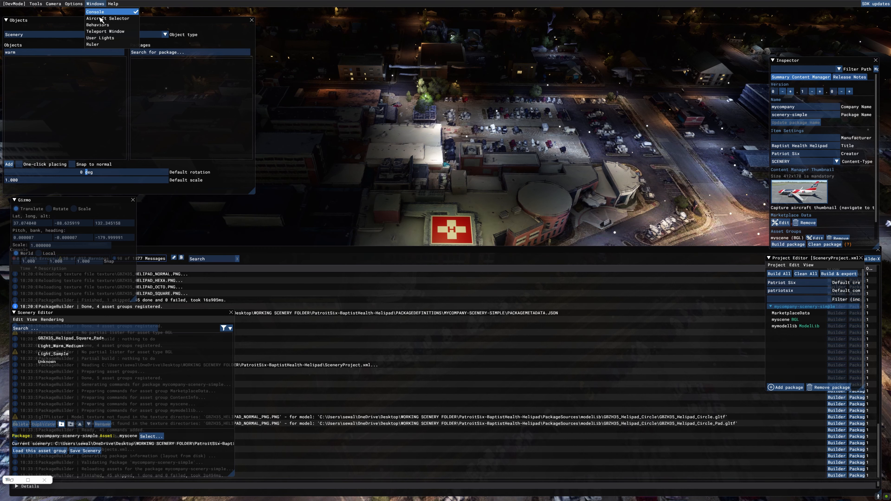
pyautogui.click(100, 12)
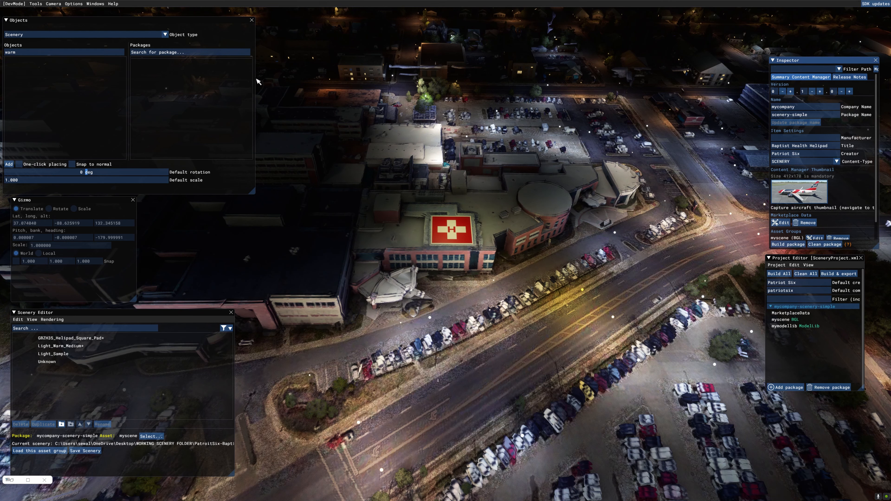
pyautogui.click(36, 3)
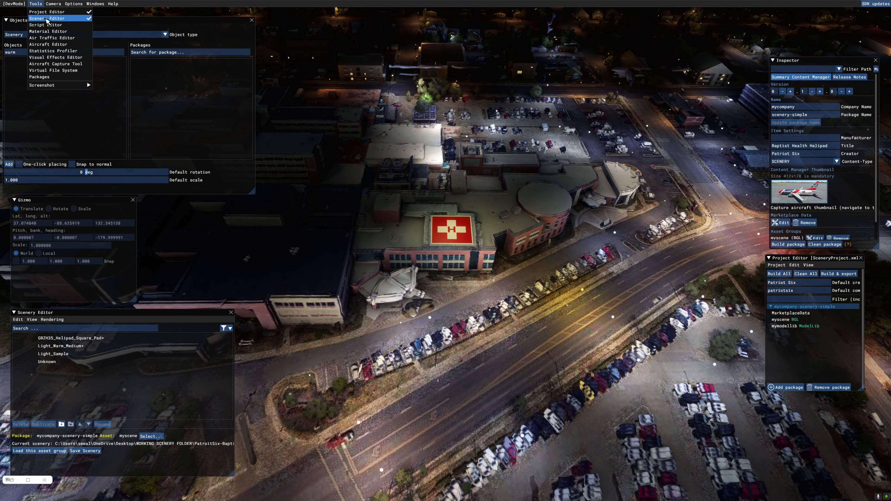
pyautogui.click(45, 18)
pyautogui.click(36, 4)
pyautogui.click(44, 12)
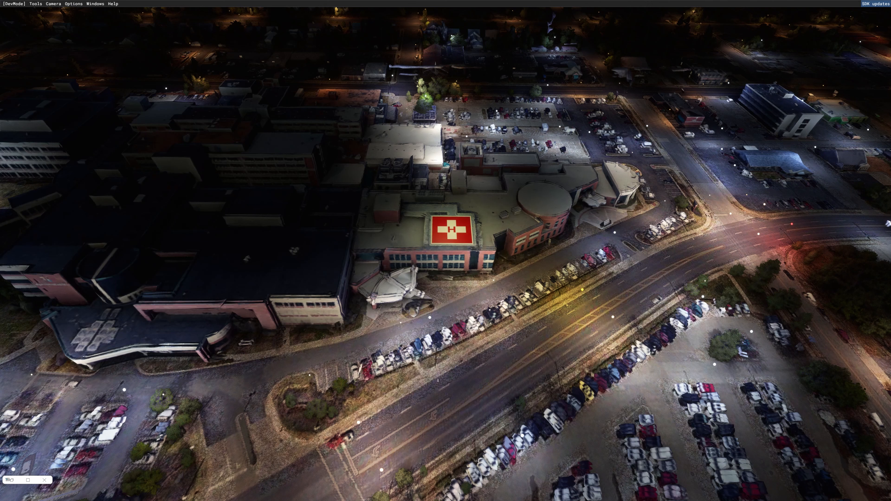
# Step: Switch to File Explorer and arrange the WORKING SCENERY FOLDER and Community windows side by side
pyautogui.click(354, 493)
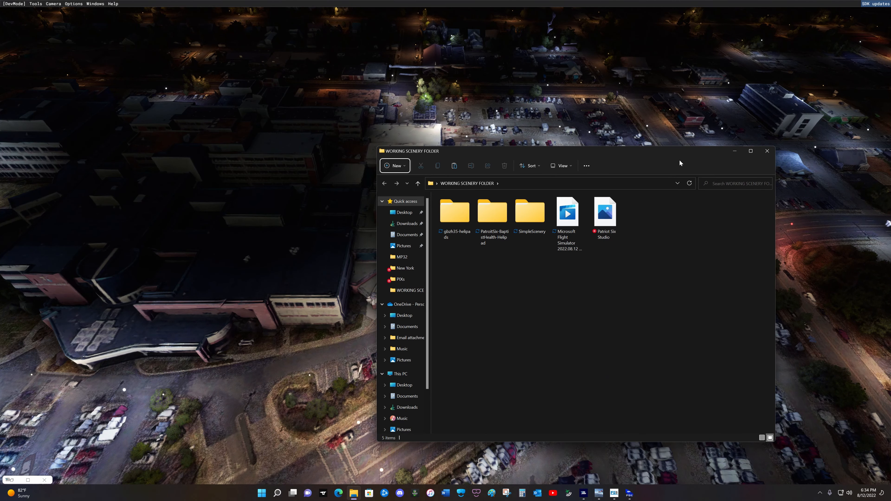
pyautogui.moveTo(673, 153); pyautogui.dragTo(344, 127)
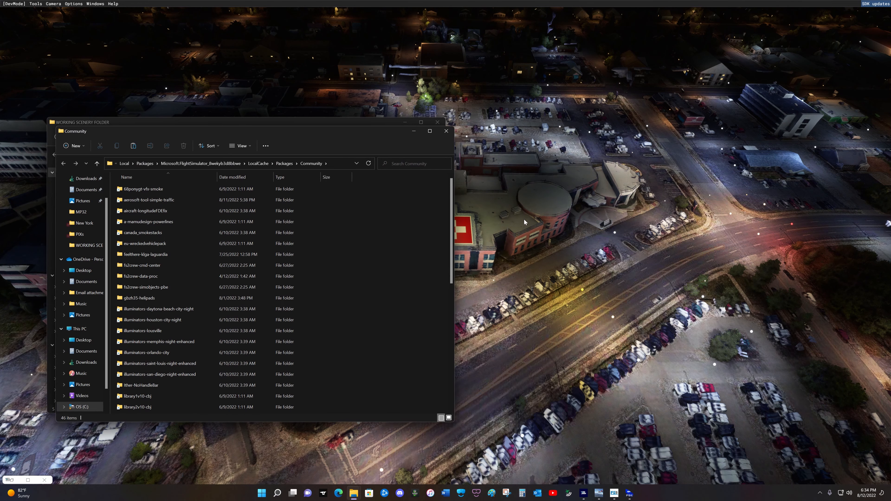
pyautogui.moveTo(296, 135); pyautogui.dragTo(706, 137)
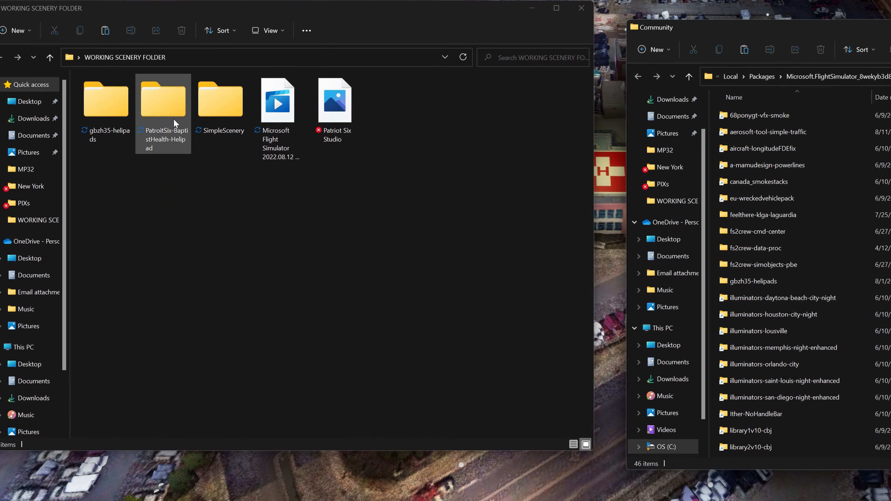
# Step: Copy the mycompany-scenery-simple folder from the PatroitSix-BaptistHealth-Helipad project's Packages folder into the Community folder
pyautogui.click(164, 116)
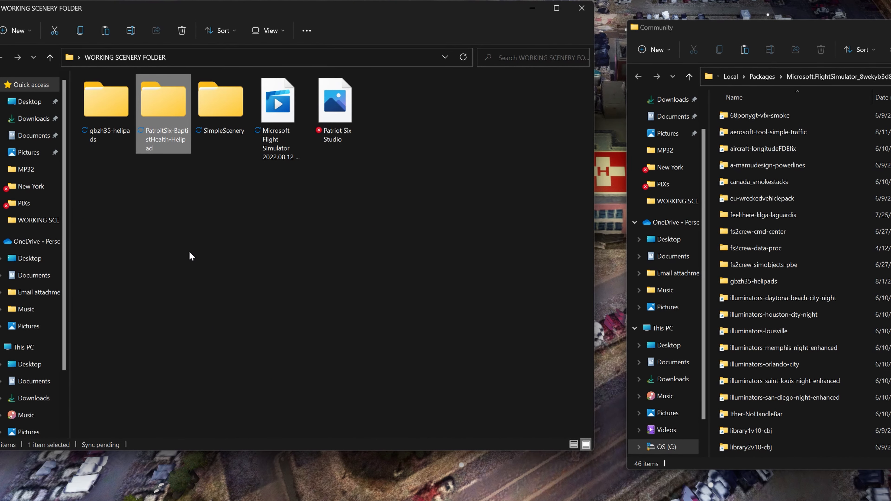
pyautogui.doubleClick(167, 107)
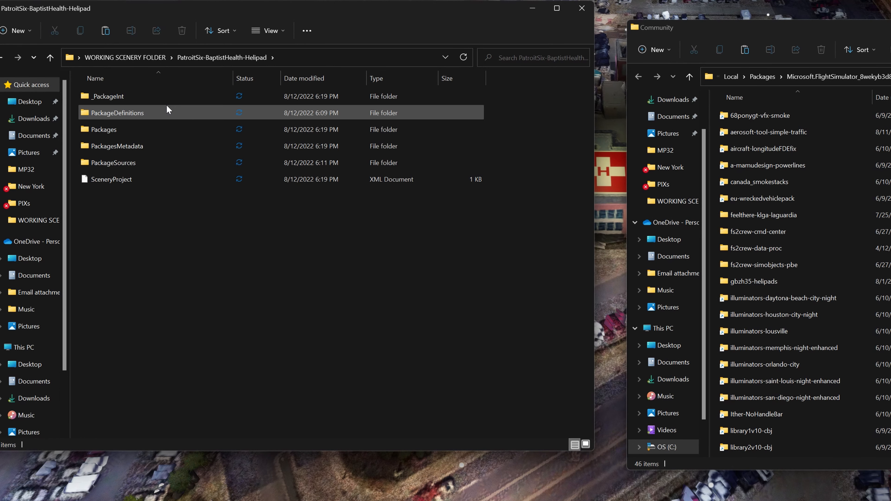
pyautogui.doubleClick(146, 131)
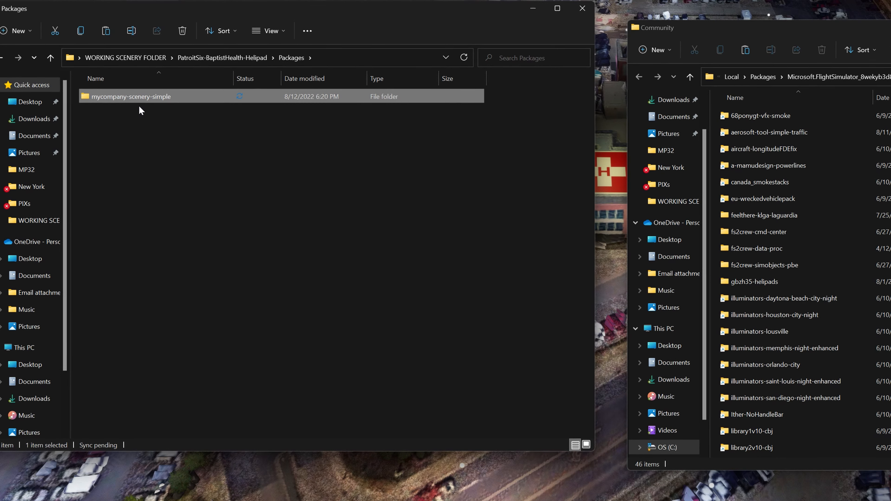
pyautogui.click(81, 32)
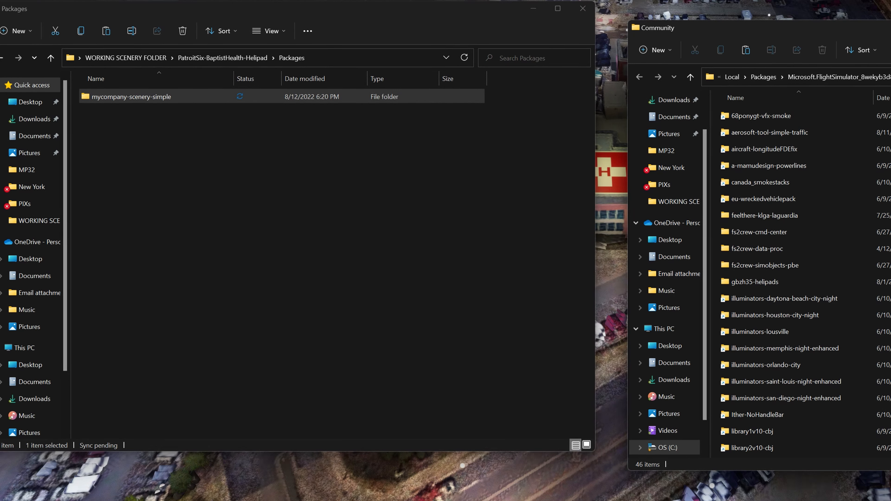
pyautogui.click(747, 51)
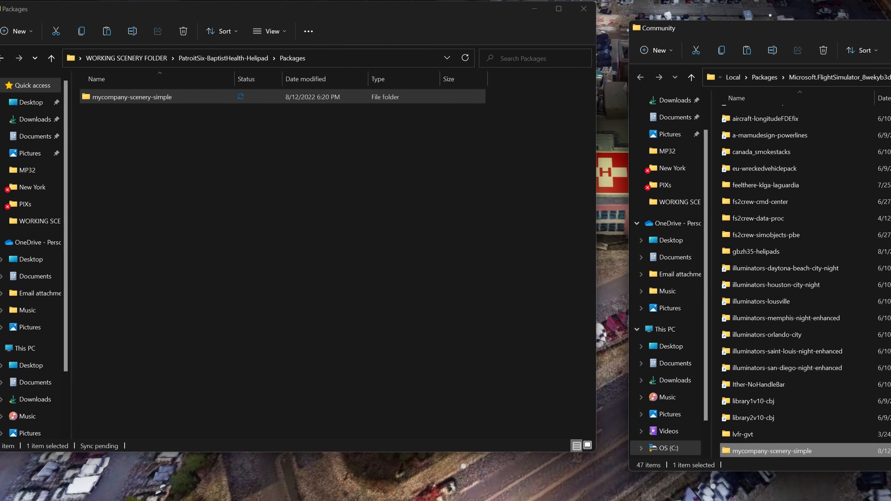
pyautogui.scroll(-4, 751, 256)
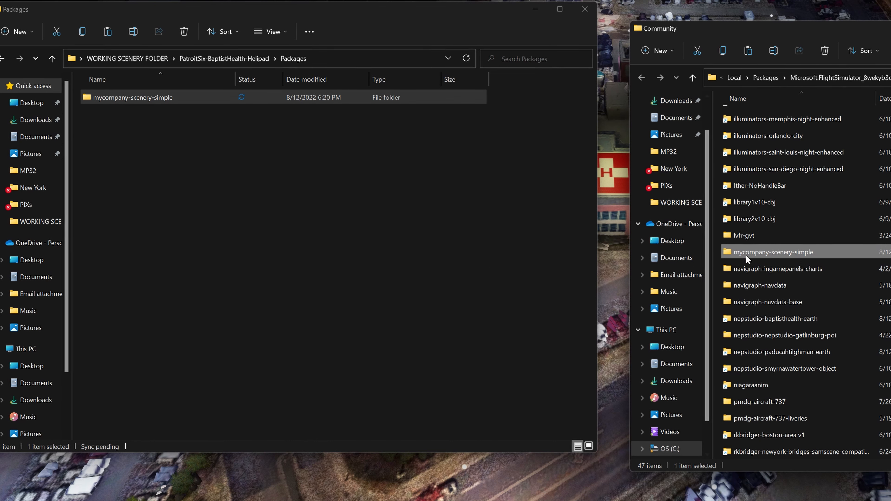
pyautogui.moveTo(803, 257)
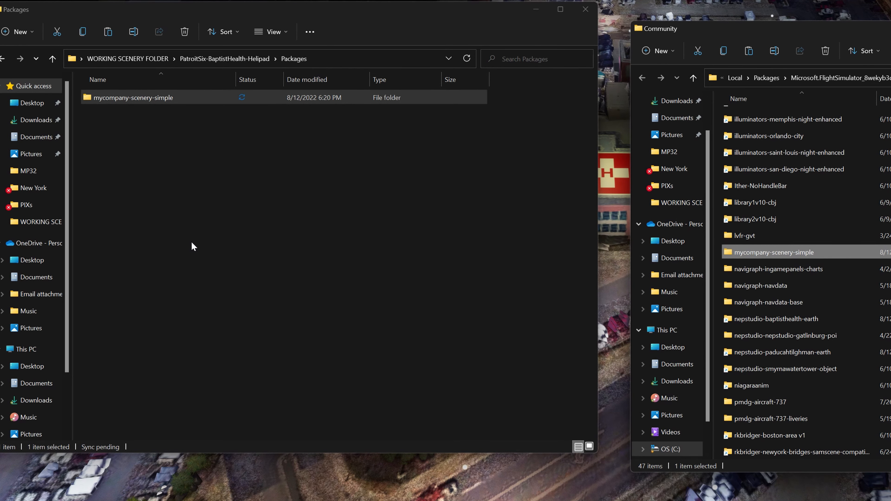
# Step: Return to WORKING SCENERY FOLDER and copy the name text of the PatroitSix-BaptistHealth-Helipad folder without changing it
pyautogui.click(52, 60)
pyautogui.click(52, 60)
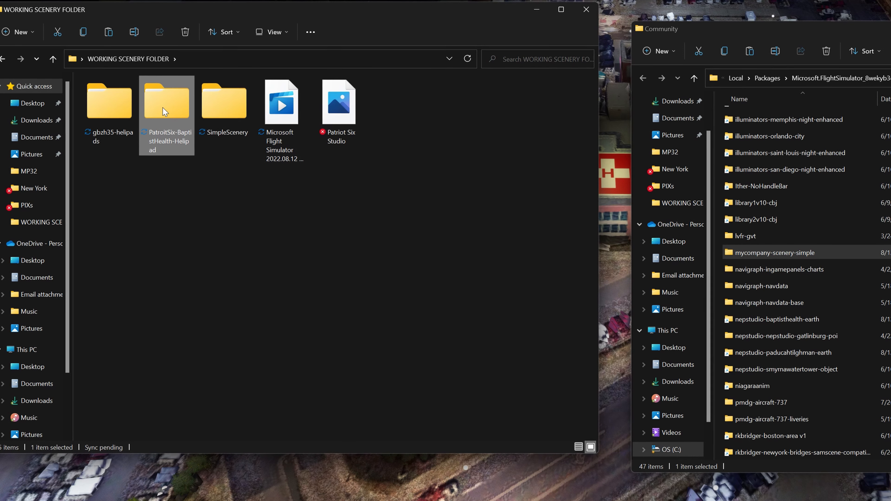
pyautogui.click(138, 39)
pyautogui.rightClick(175, 138)
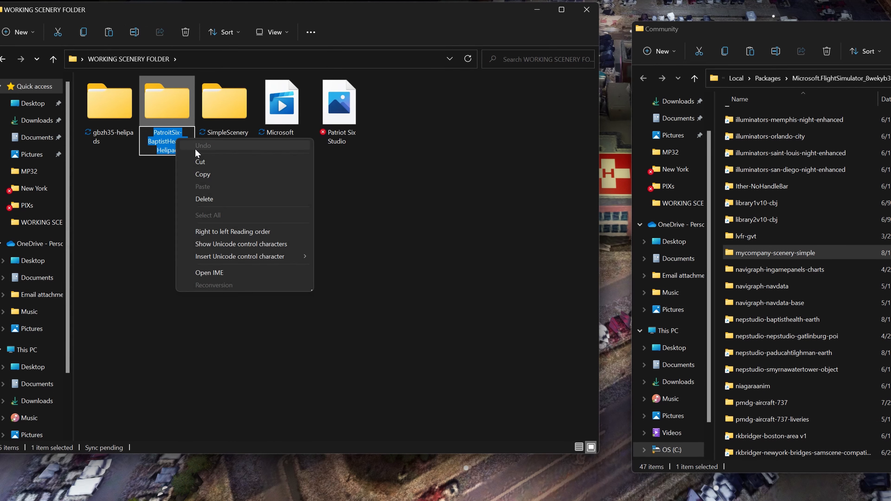
pyautogui.click(234, 174)
pyautogui.click(433, 30)
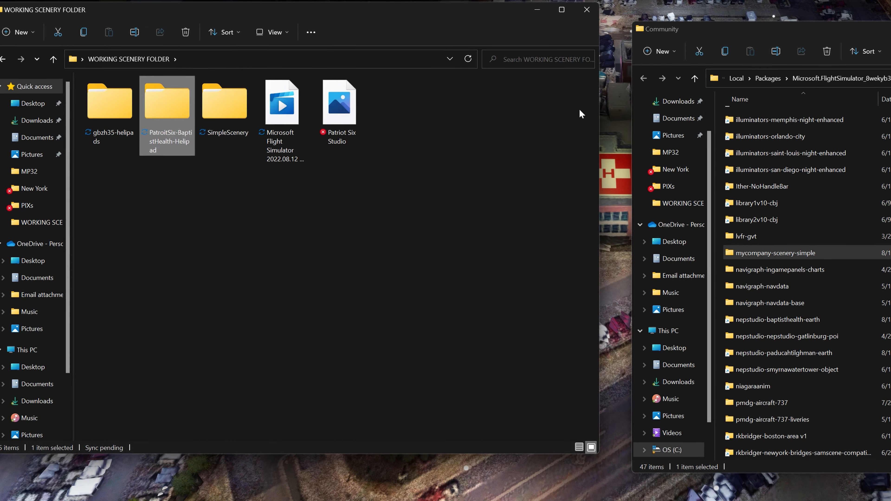
# Step: Open the name of the mycompany-scenery-simple folder in Community for editing
pyautogui.click(804, 257)
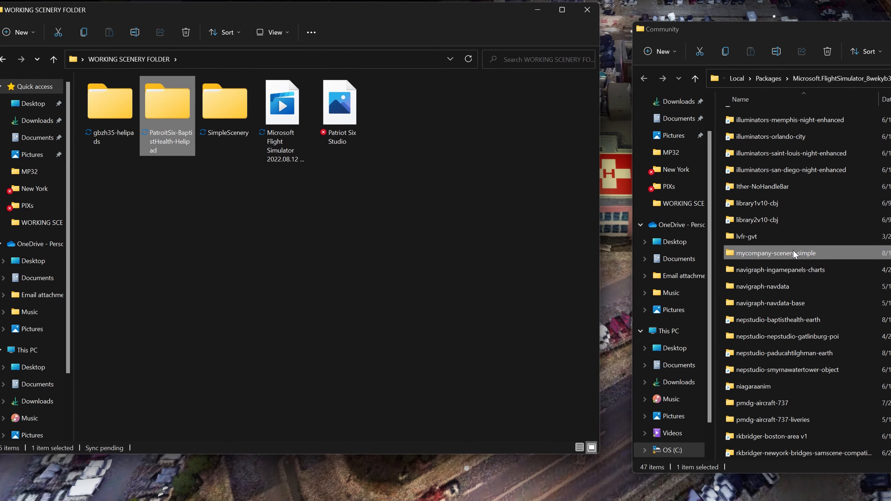
pyautogui.click(794, 252)
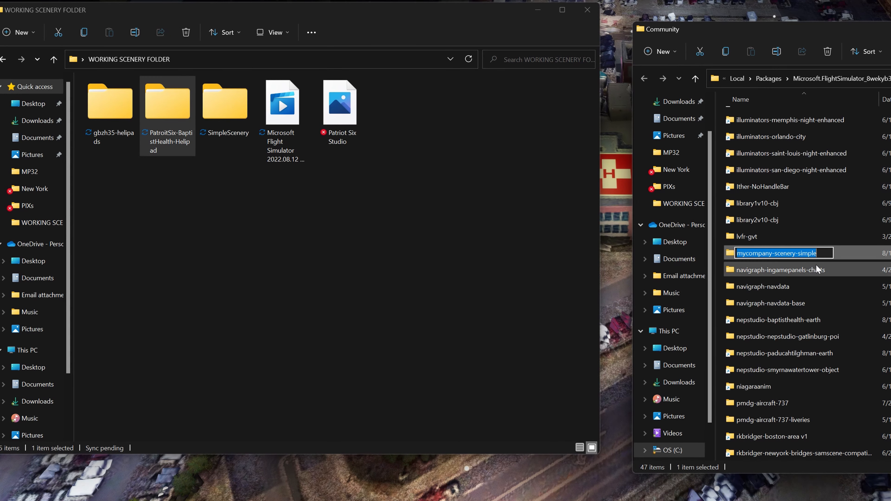